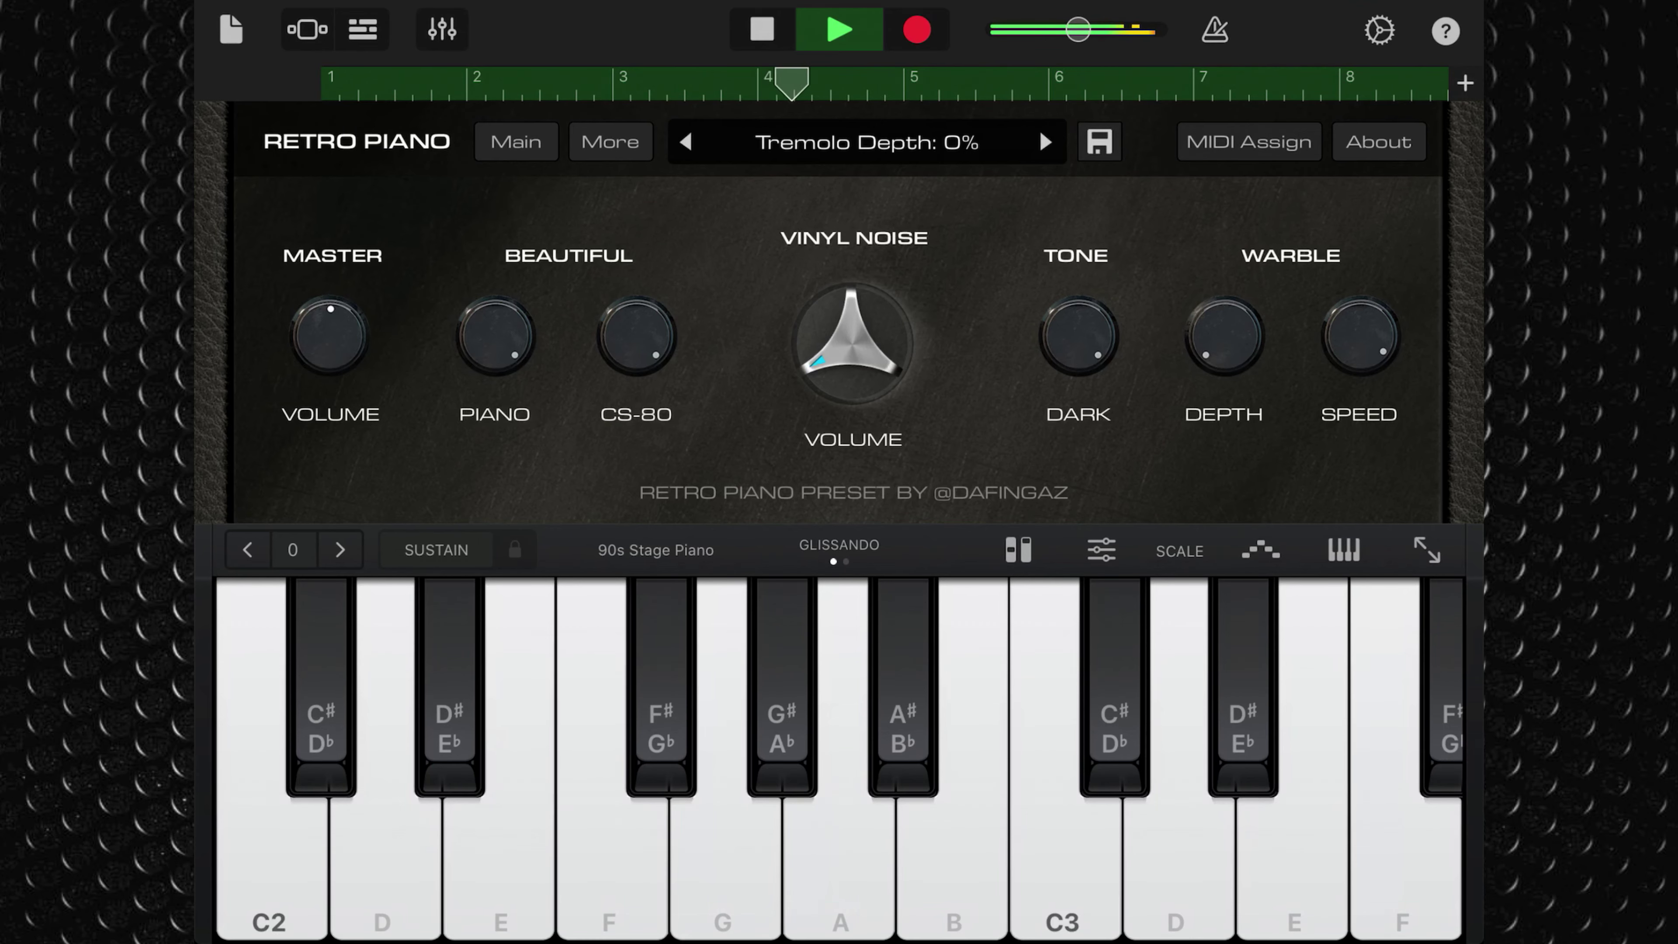
Step: Open the top Retro Piano track's instrument, showing the Da Fingaz 80's Campfire preset
left_click(362, 30)
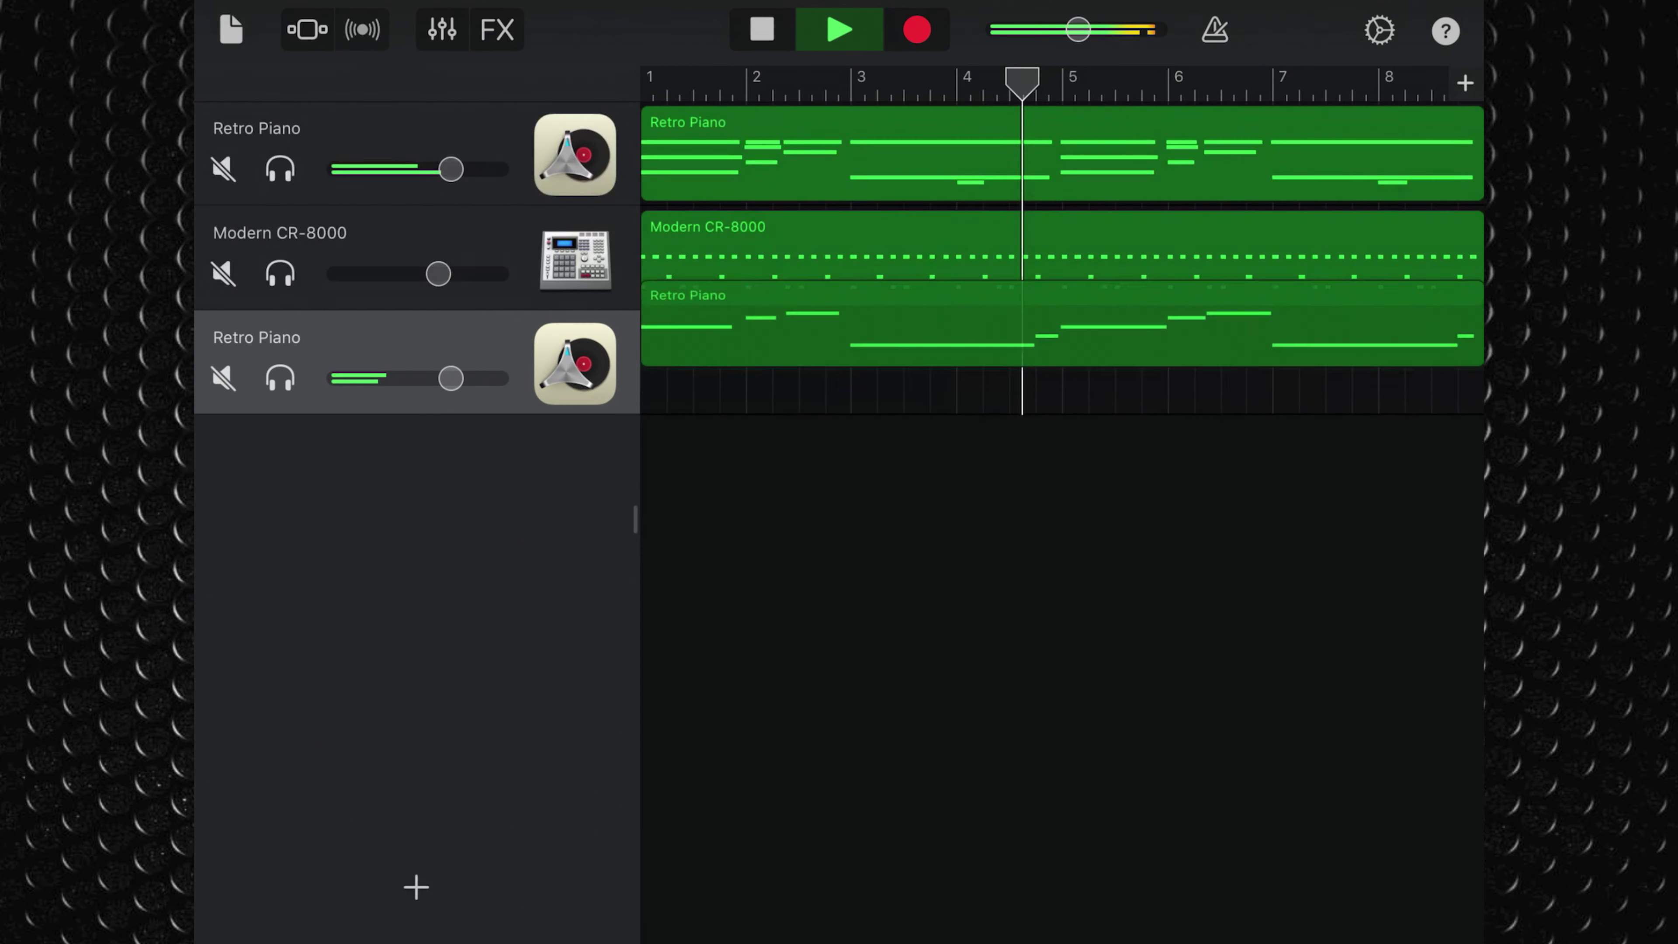
left_click(859, 156)
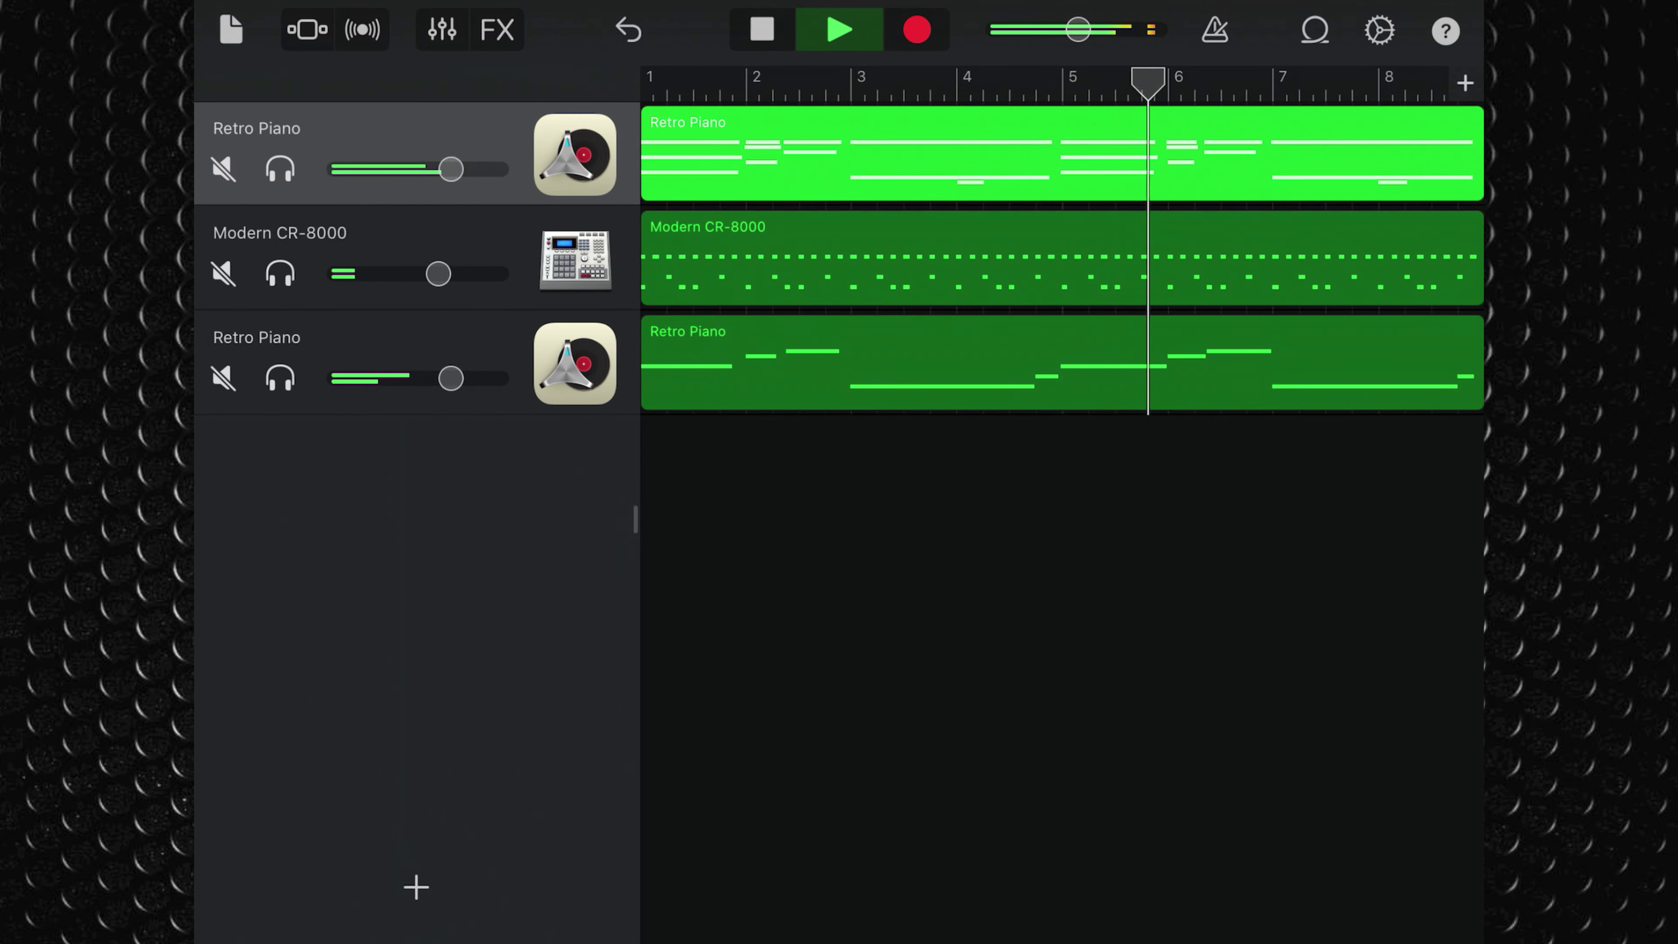
left_click(362, 30)
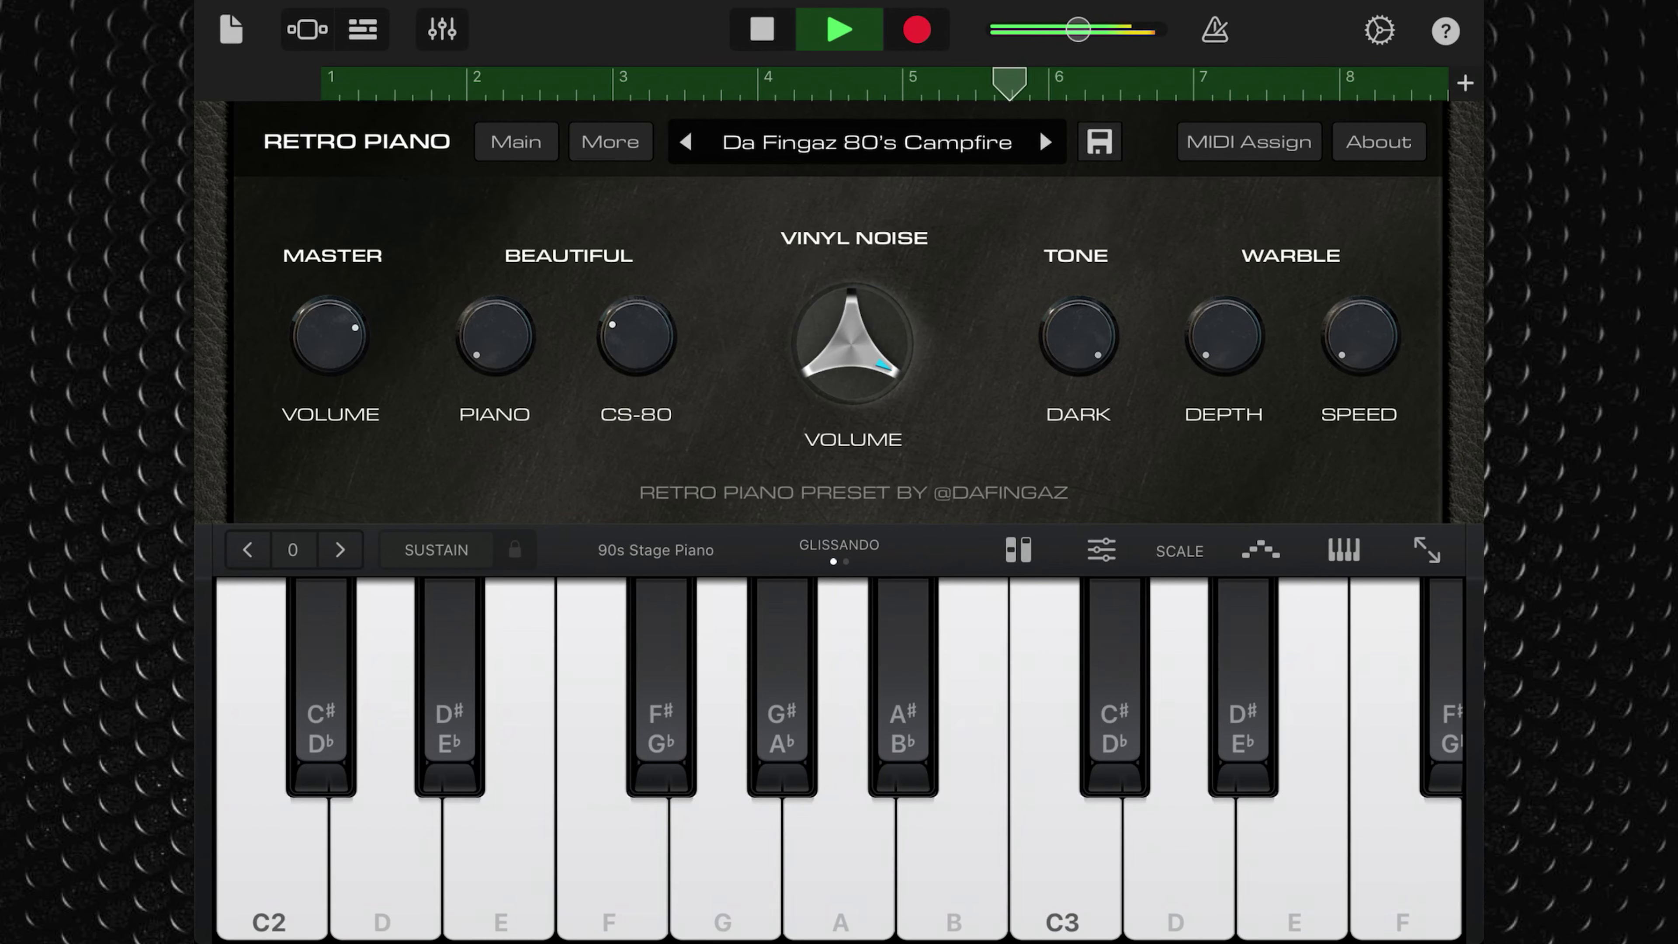
Step: Return to the GarageBand tracks, then bring up standalone Retro Piano on Dark Beautiful Fantasy
left_click(362, 29)
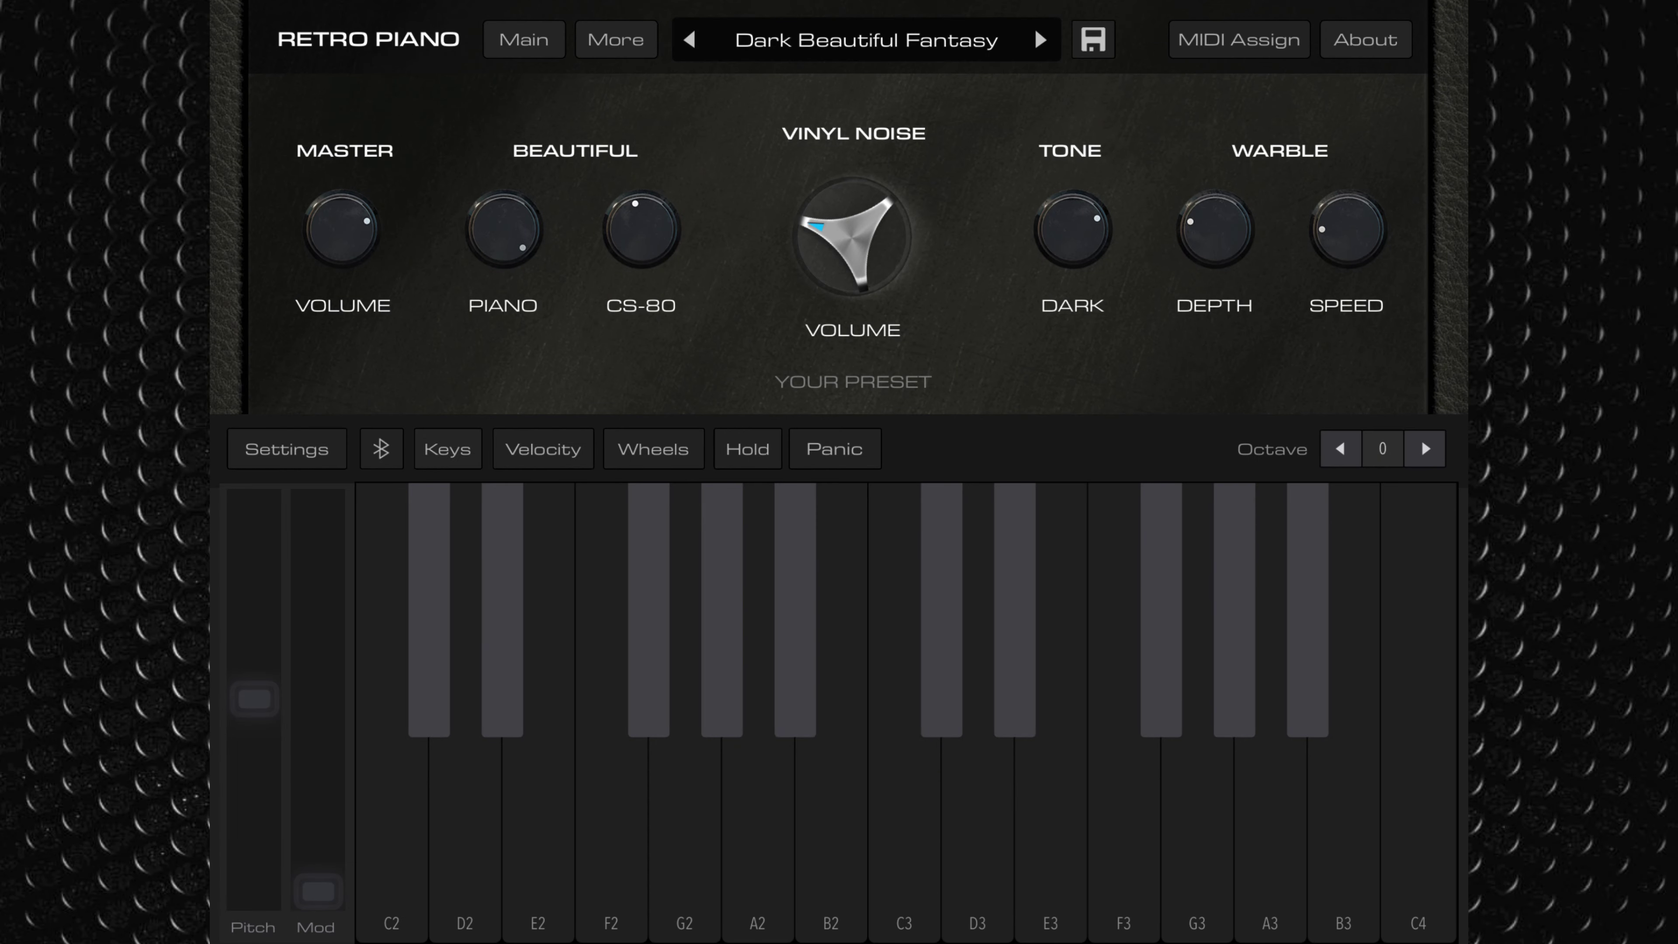
Step: Show the release, tuning, tremolo, crush and reverb knobs, then review the MIDI and audio buffer settings
left_click(616, 39)
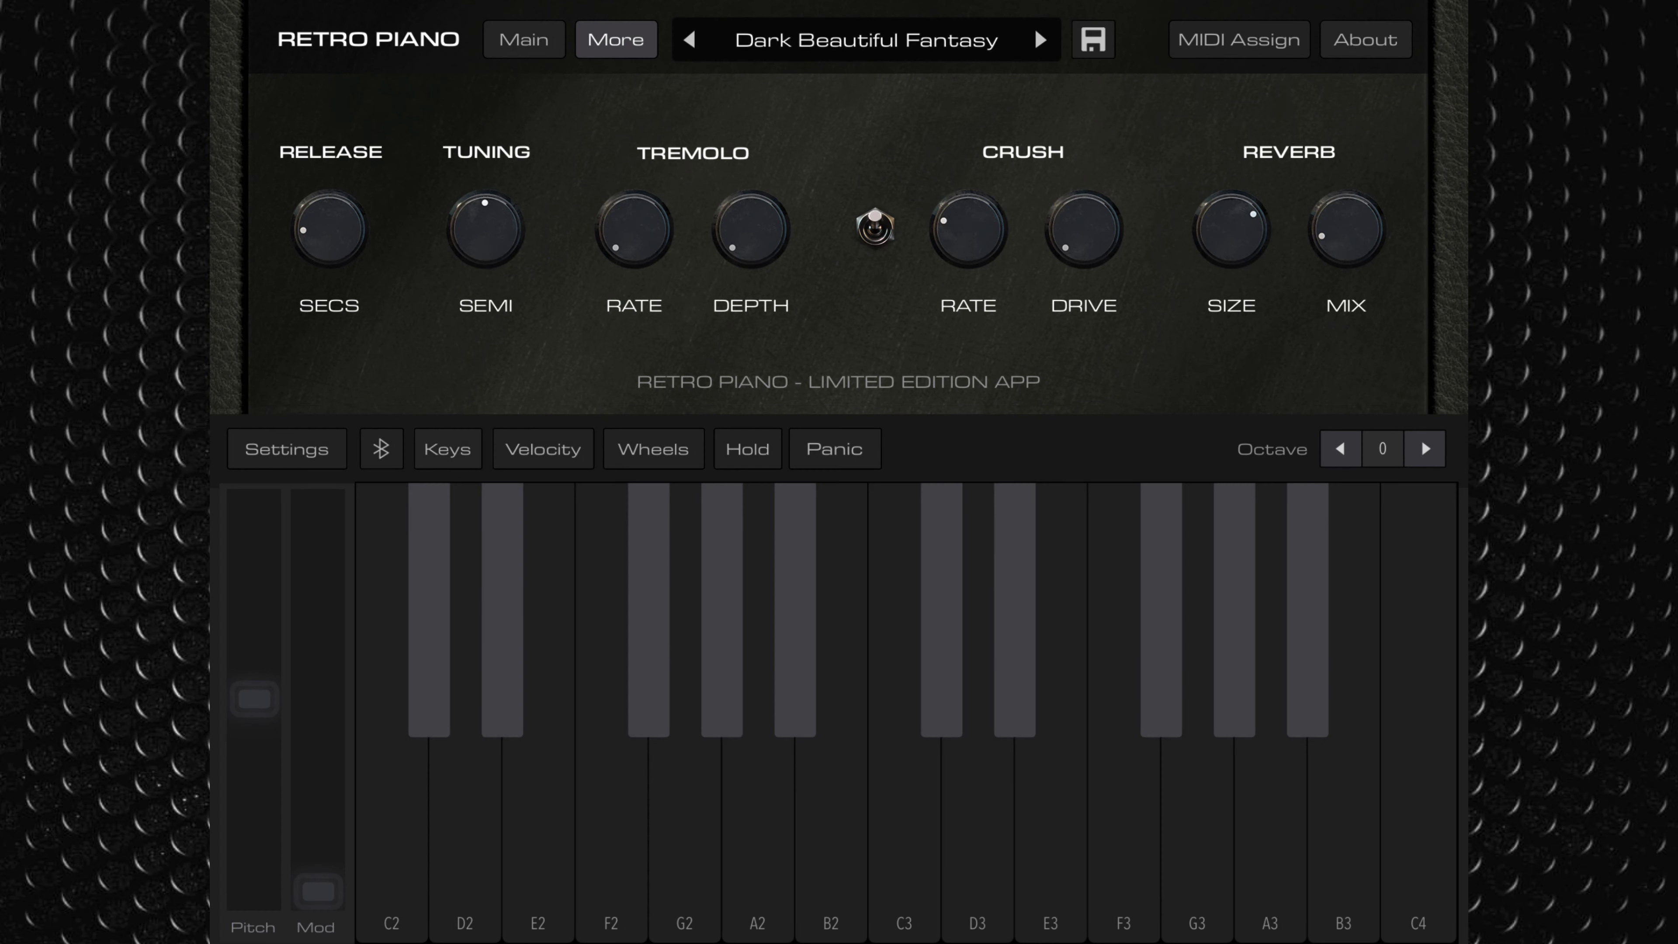
left_click(287, 448)
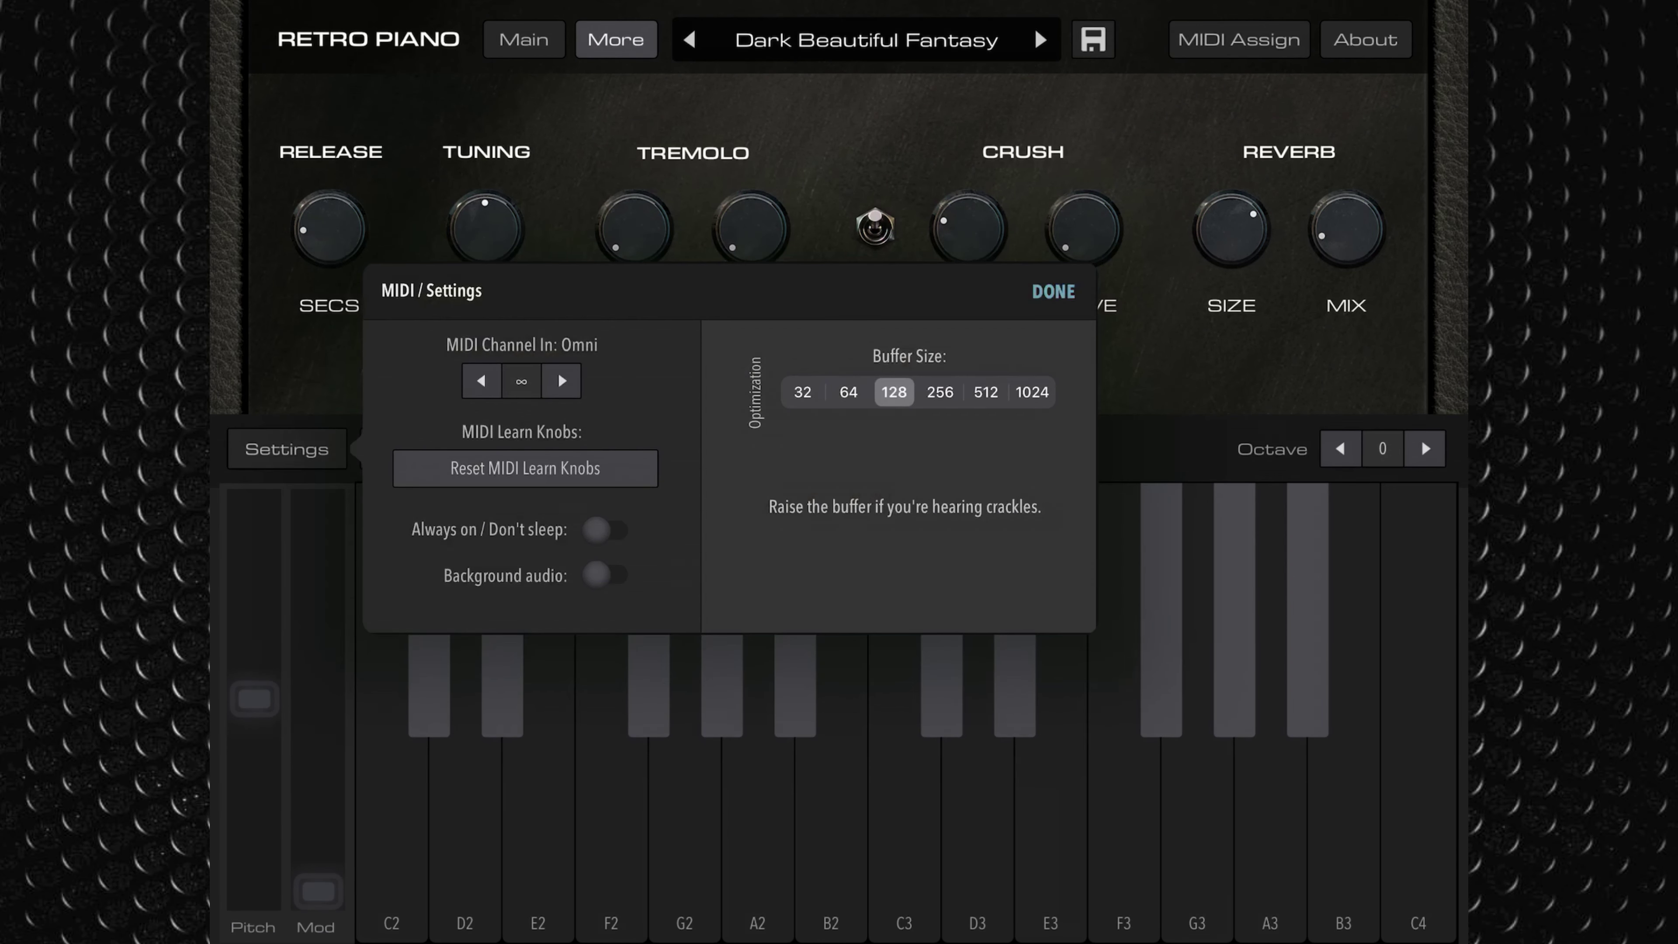
left_click(1053, 291)
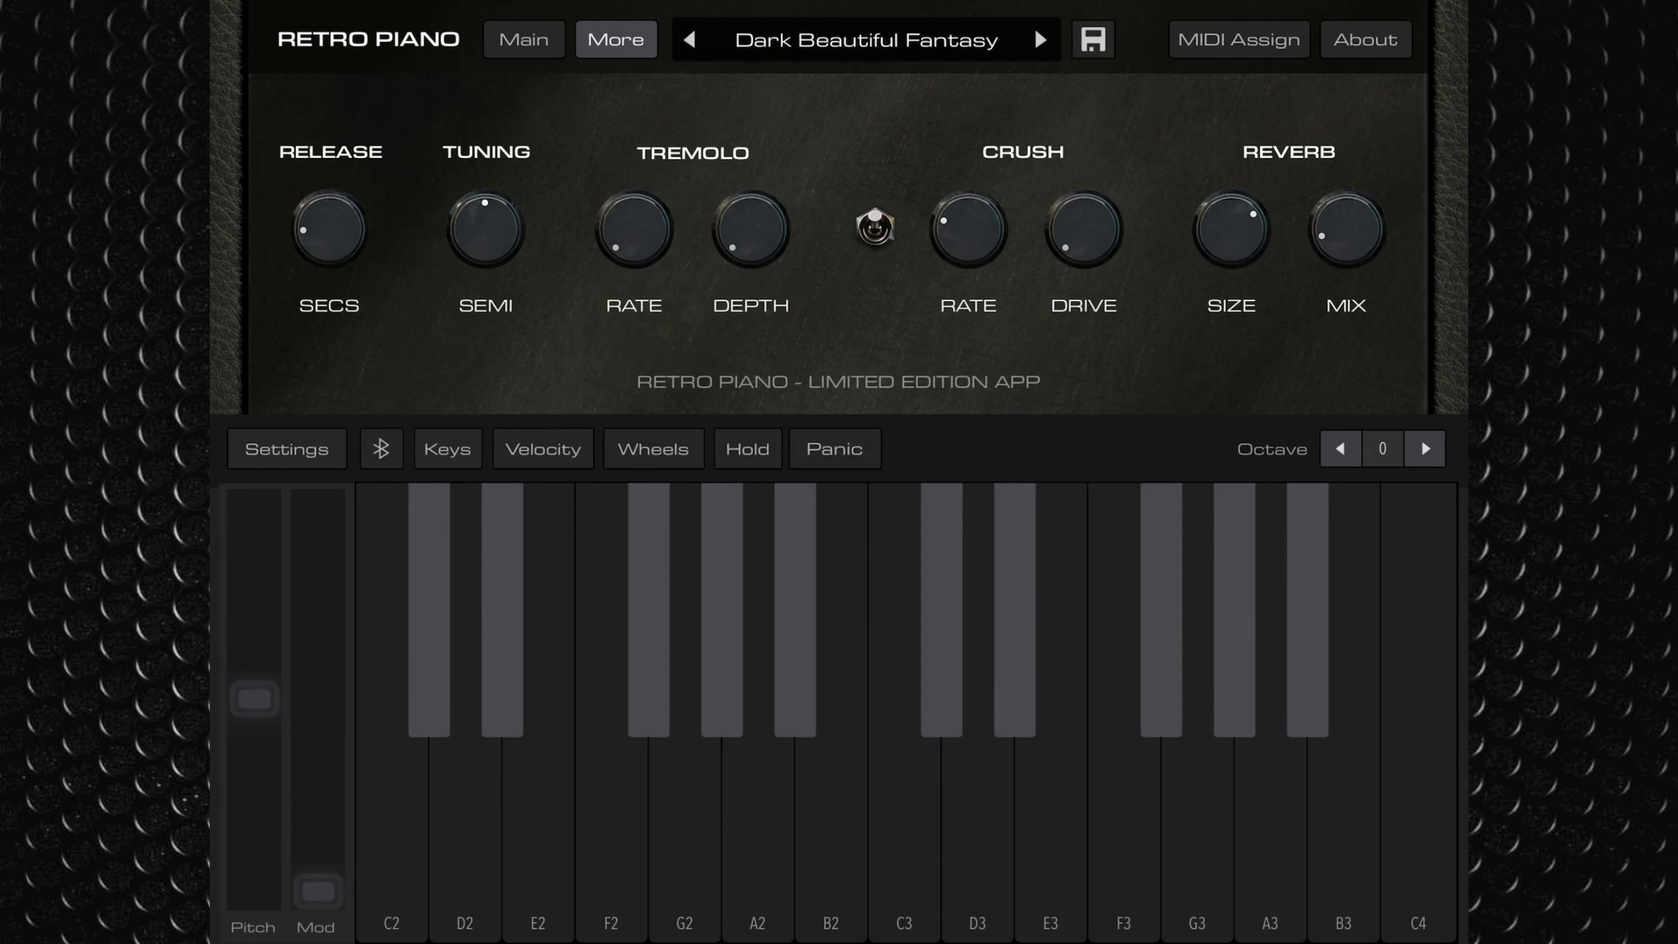
Step: Switch the on-screen key colour to White, then back to Dark
left_click(447, 449)
left_click(711, 485)
left_click(803, 485)
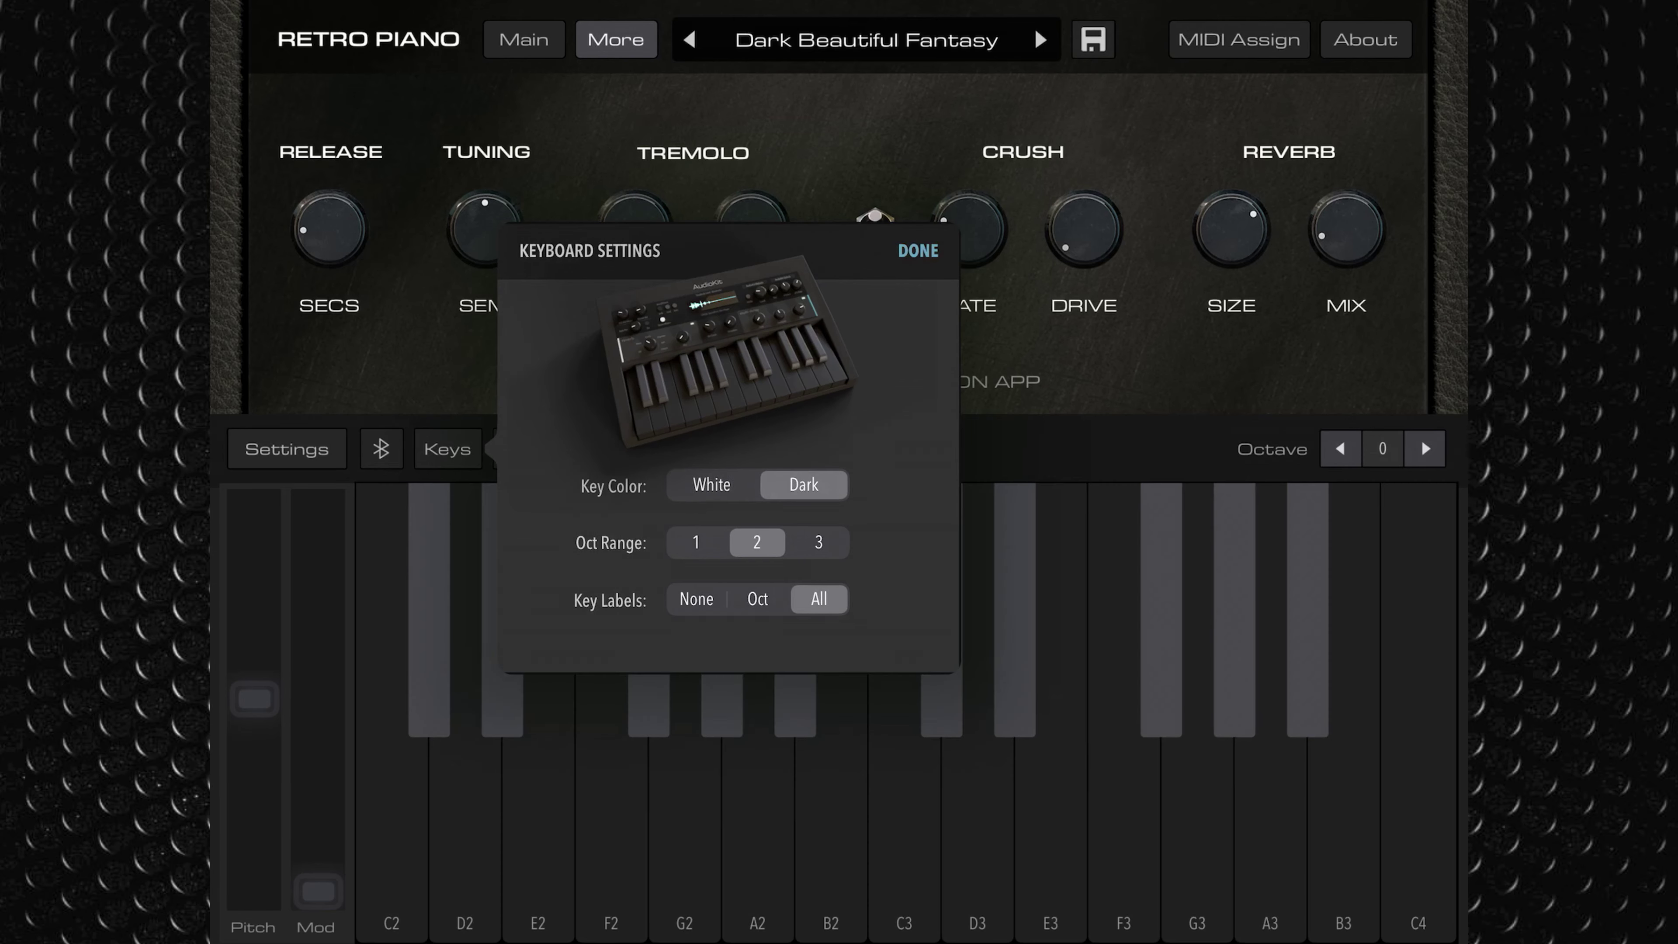
left_click(918, 251)
Step: Review the keyboard velocity options and the mod and pitch wheel settings
left_click(543, 449)
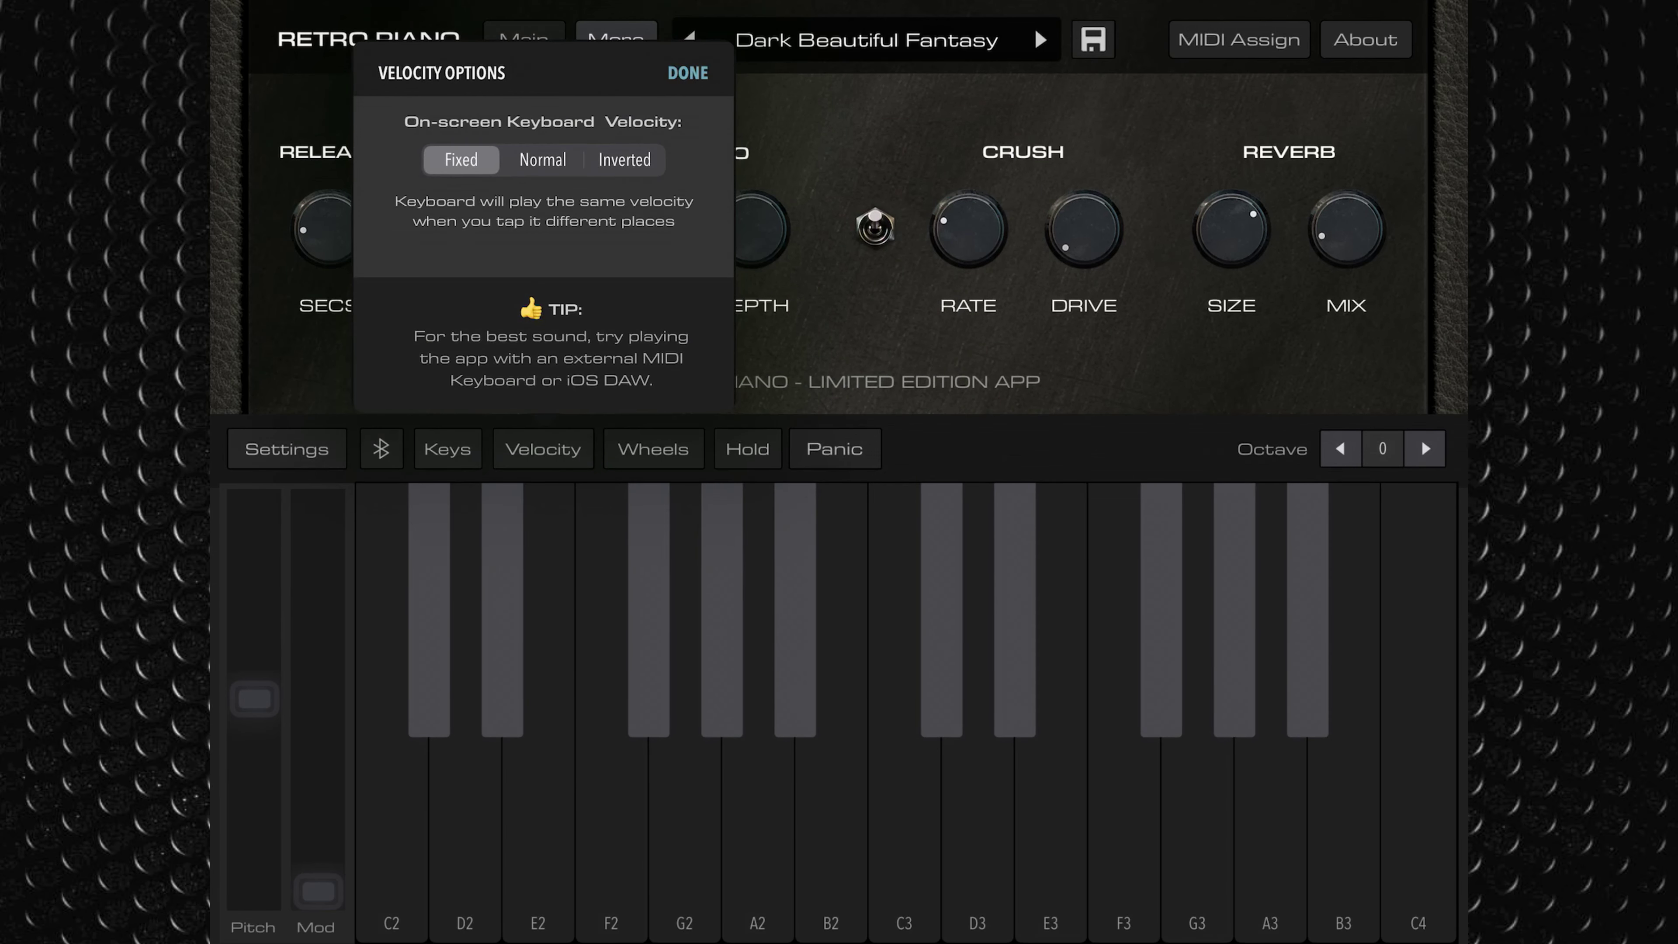
left_click(687, 72)
left_click(653, 448)
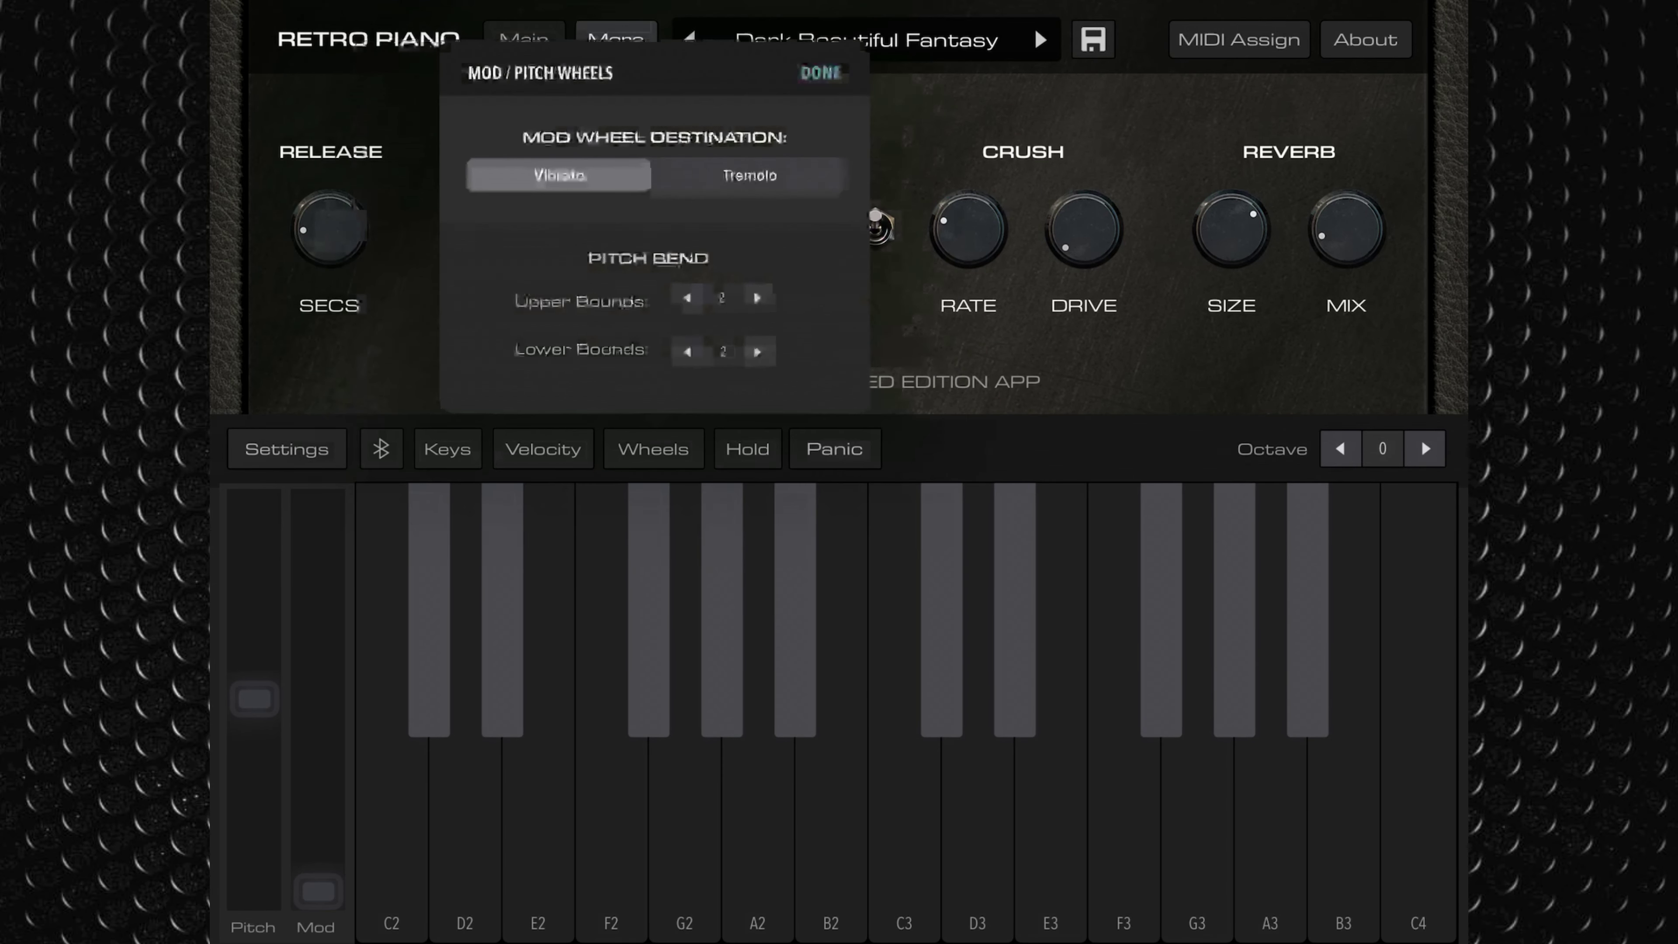
left_click(820, 72)
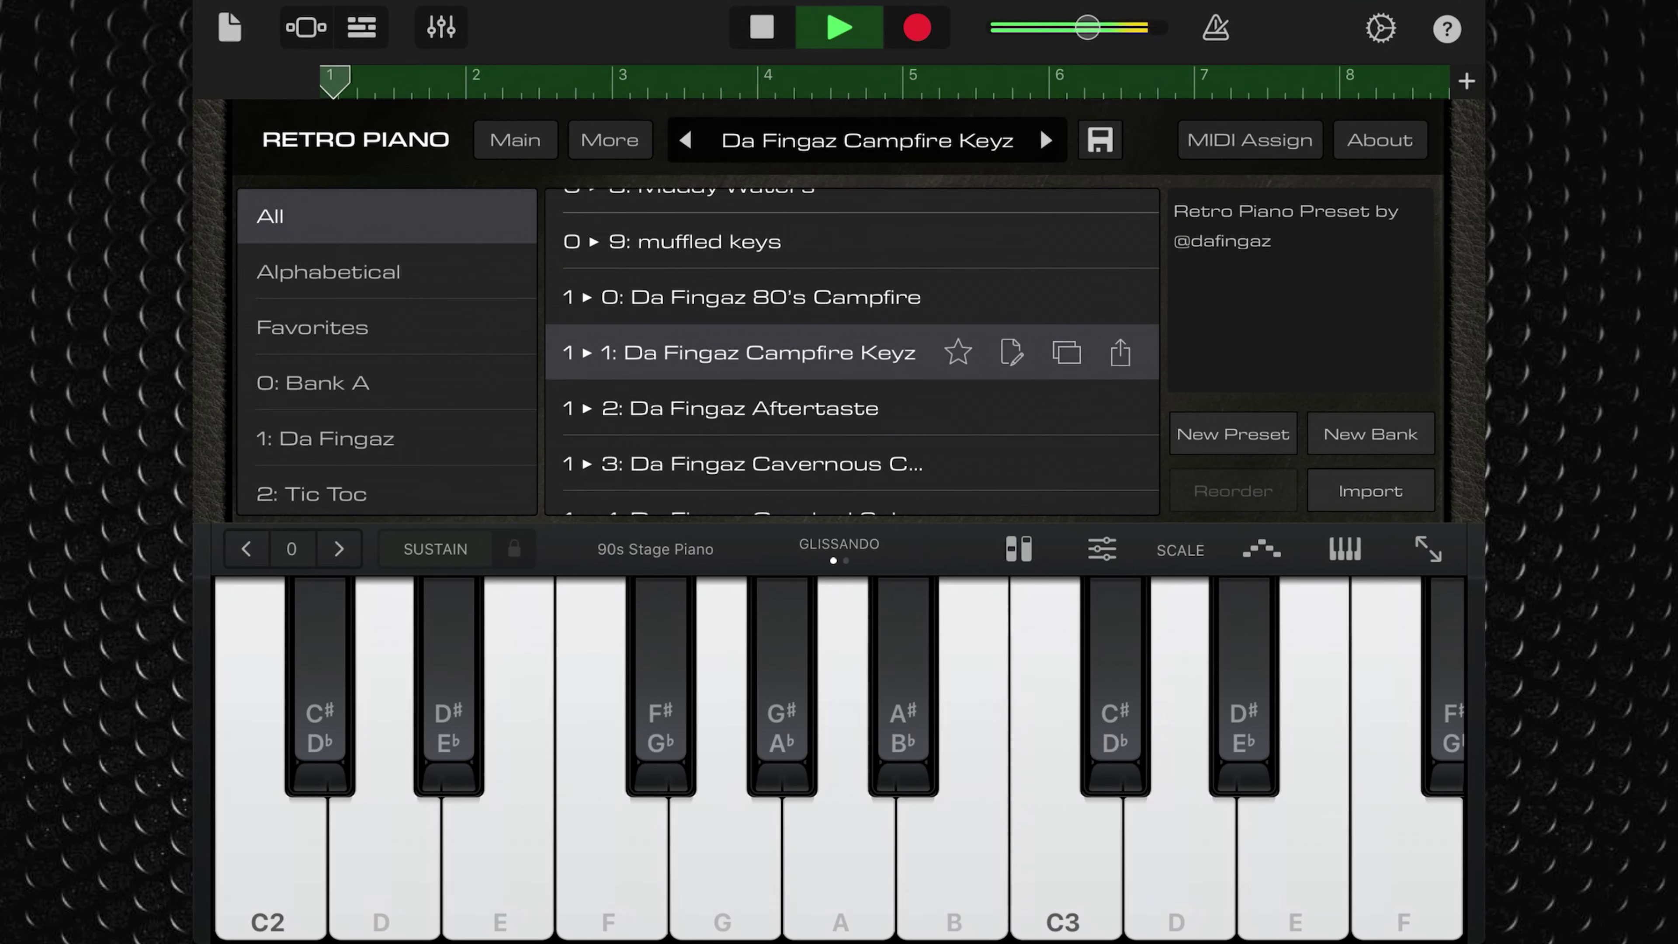
Step: Filter to bank '1: Da Fingaz', try 80's Campfire, then load Da Fingaz Cracked Solo Keys
left_click(324, 439)
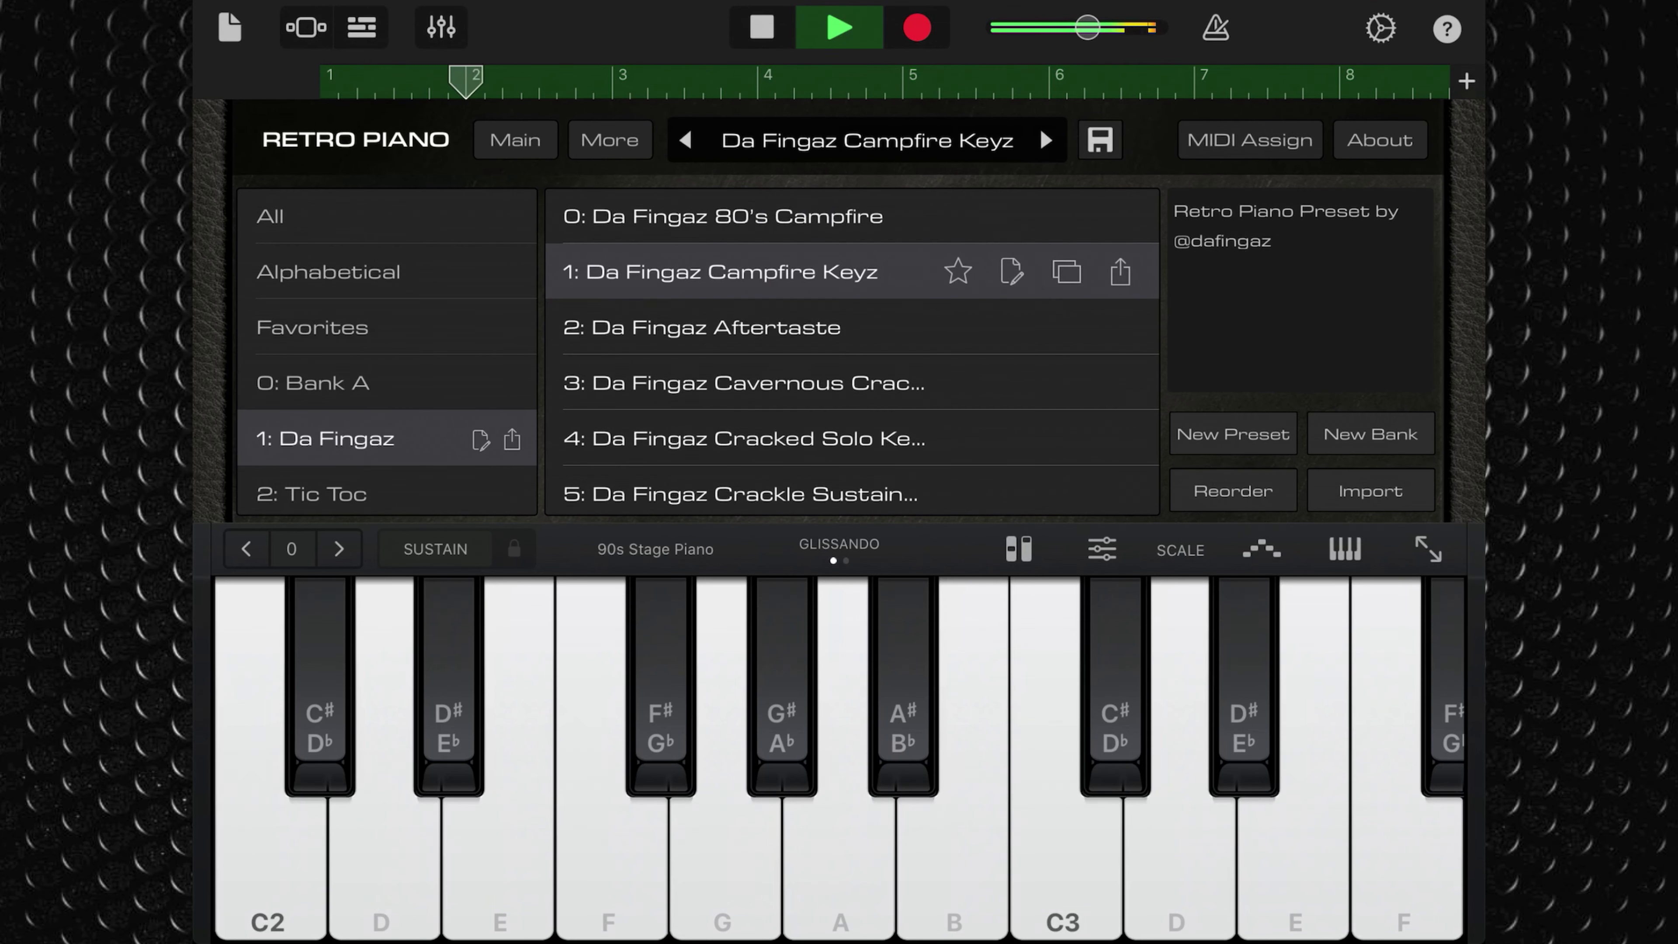
left_click(722, 217)
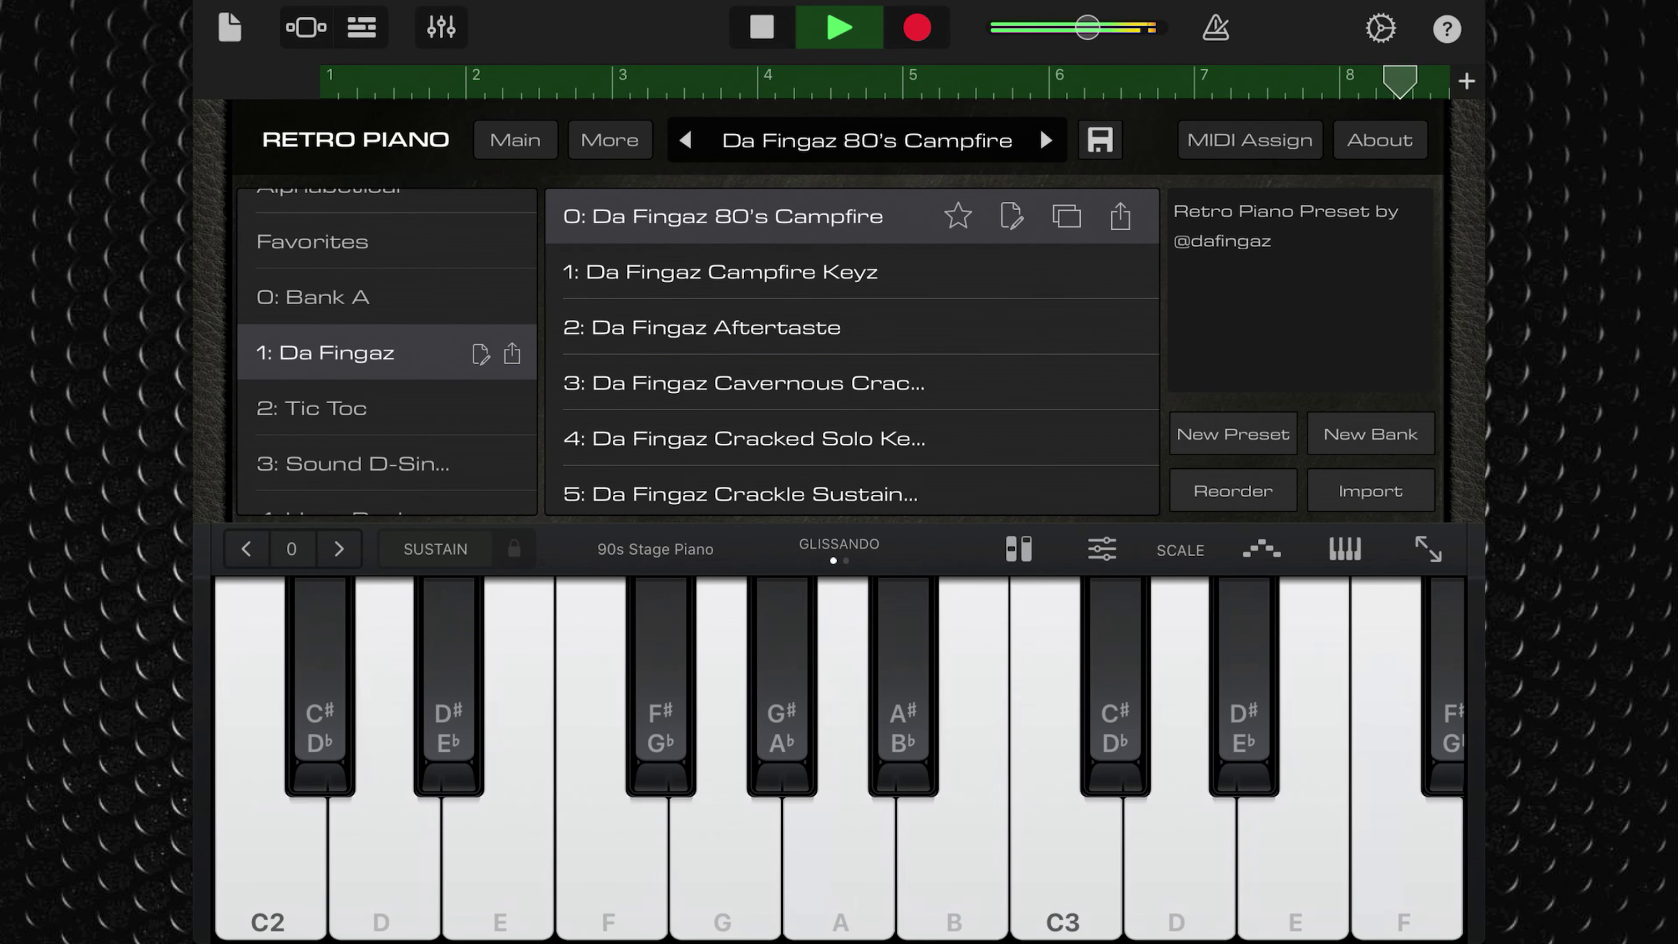
left_click(744, 439)
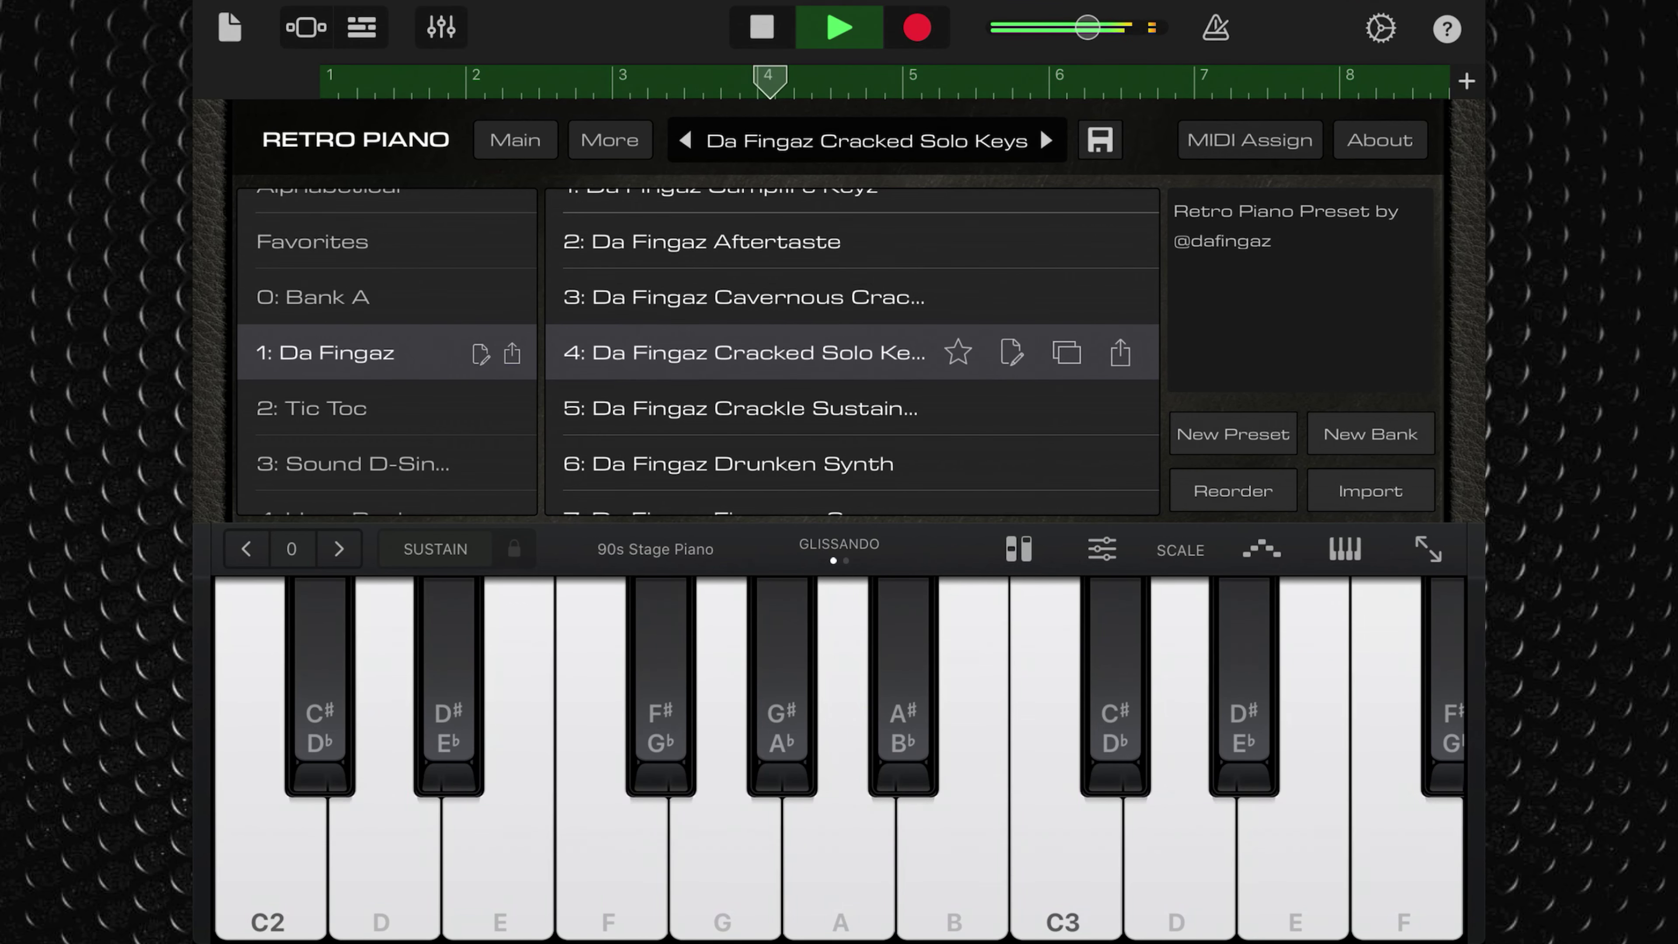
Step: Audition Da Fingaz Fireworx Space Keyz, Intimate Piano, Muffled Keyz and Overdriven Keyz
scroll(852, 351, "down", 3)
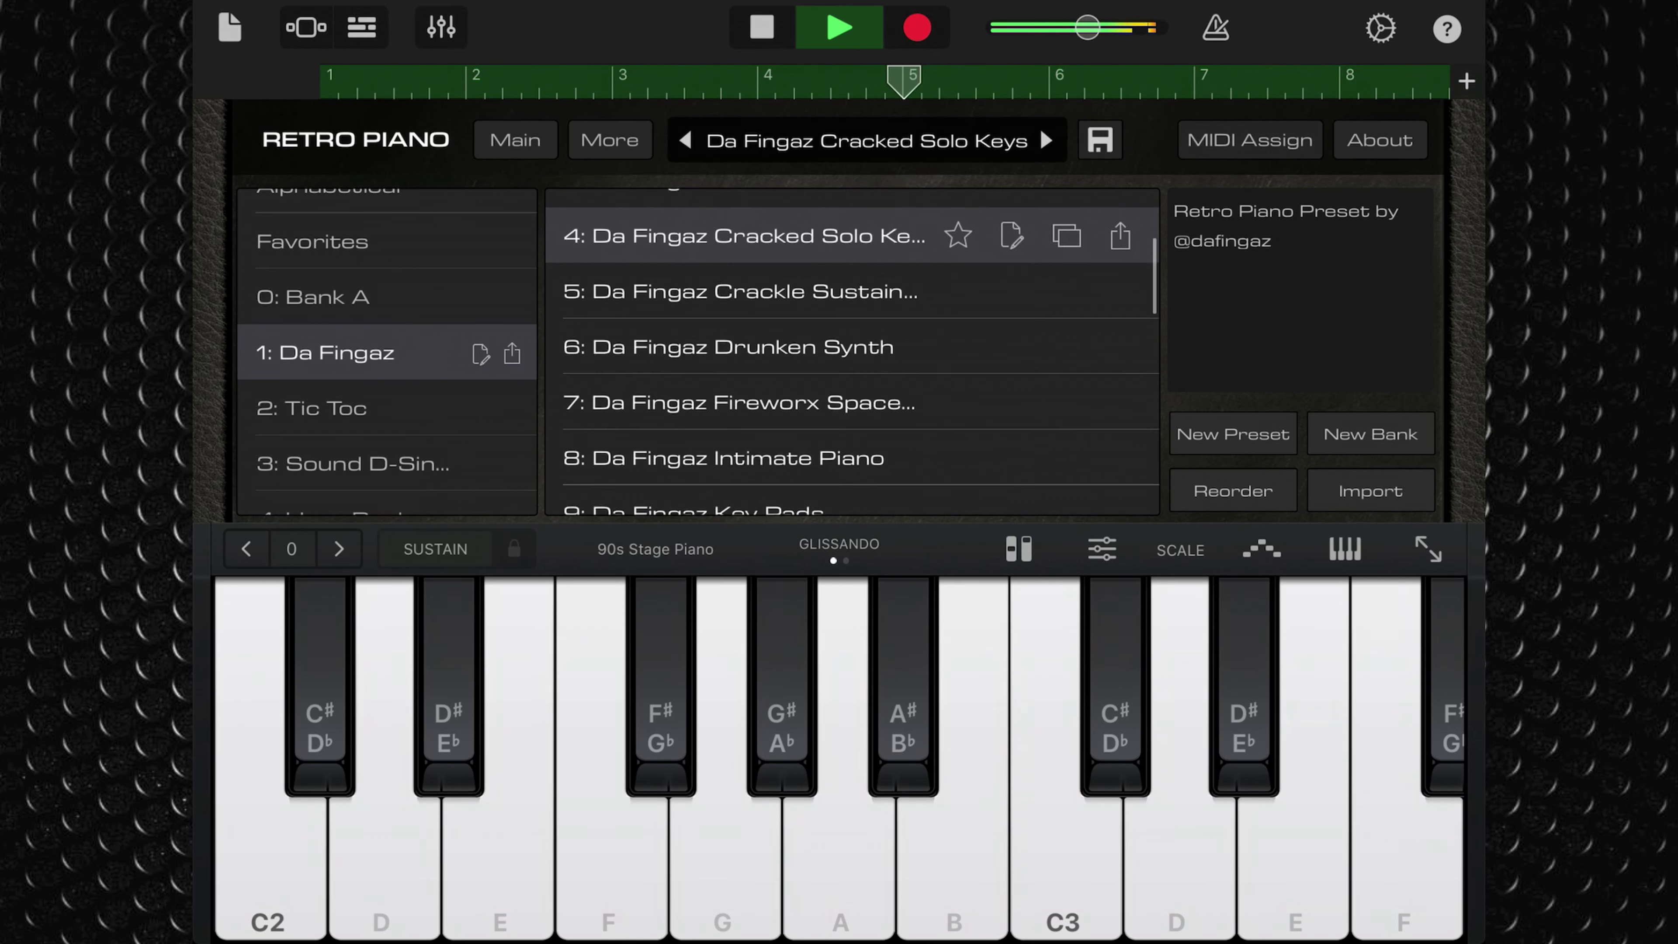
left_click(740, 389)
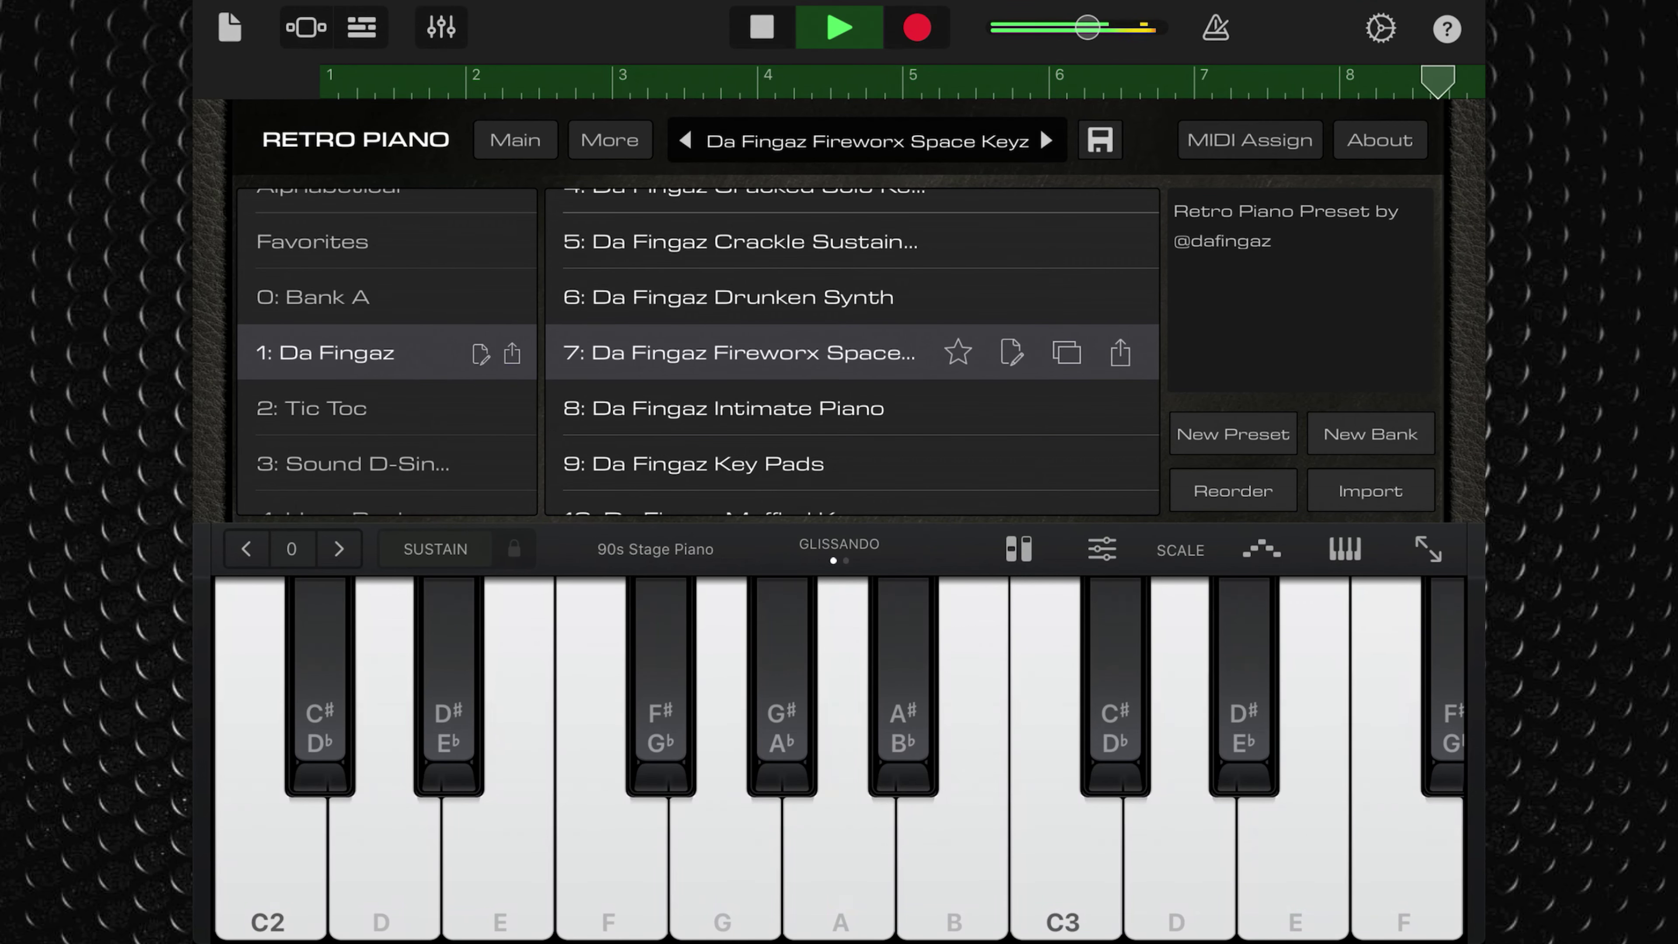
left_click(1046, 140)
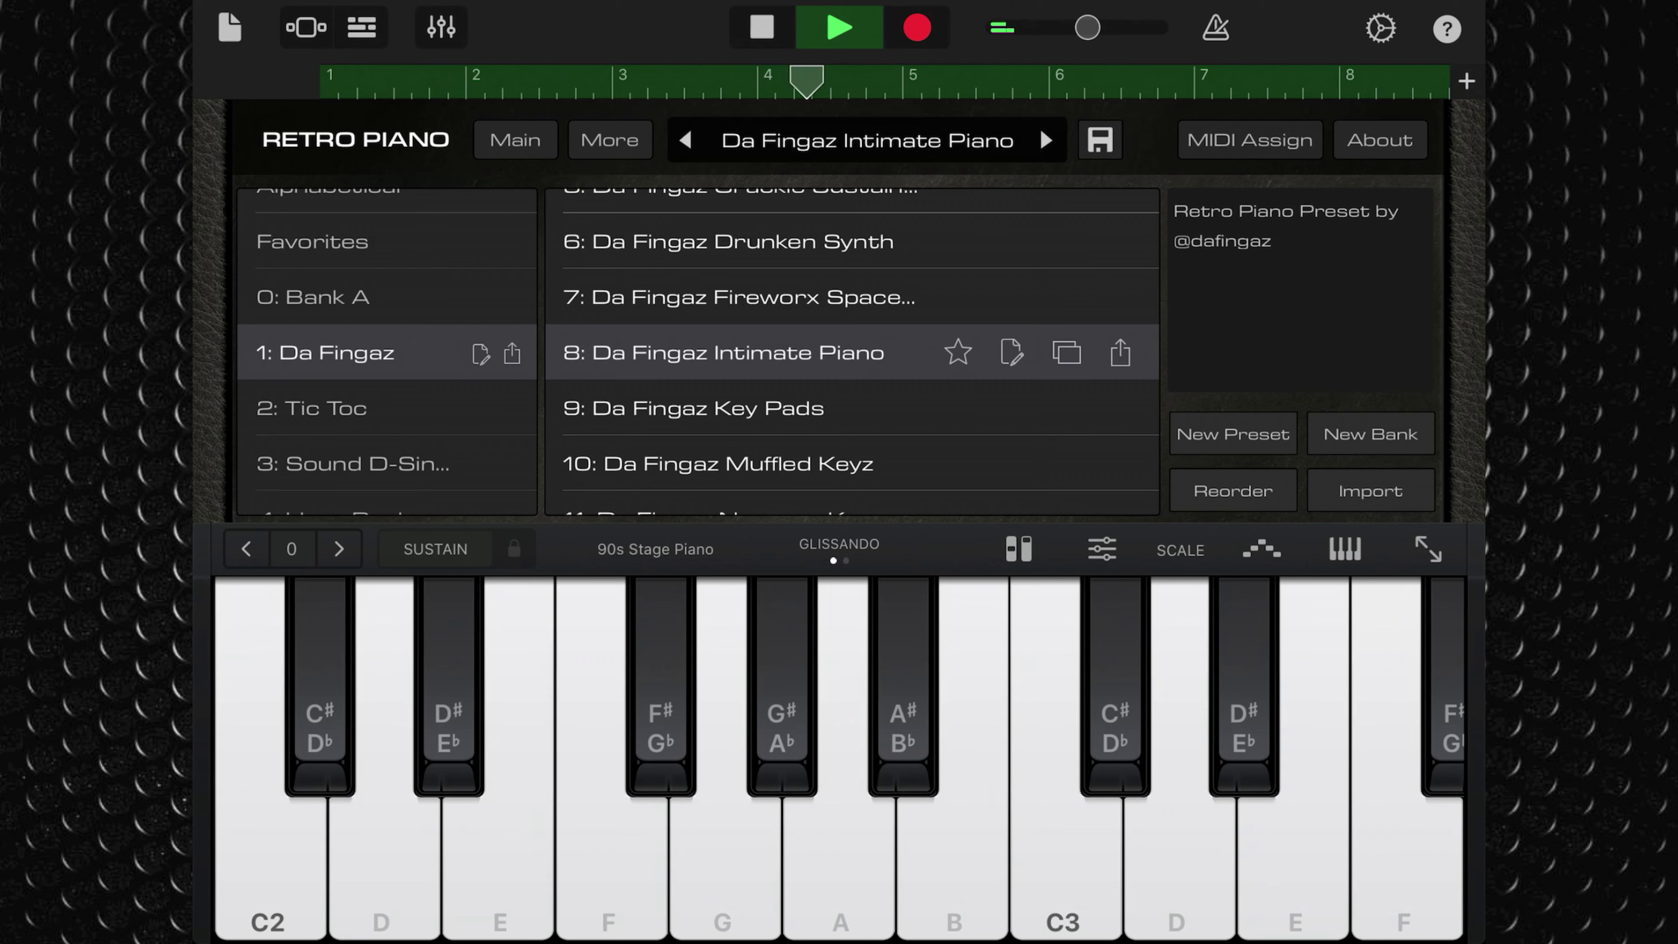
left_click(718, 464)
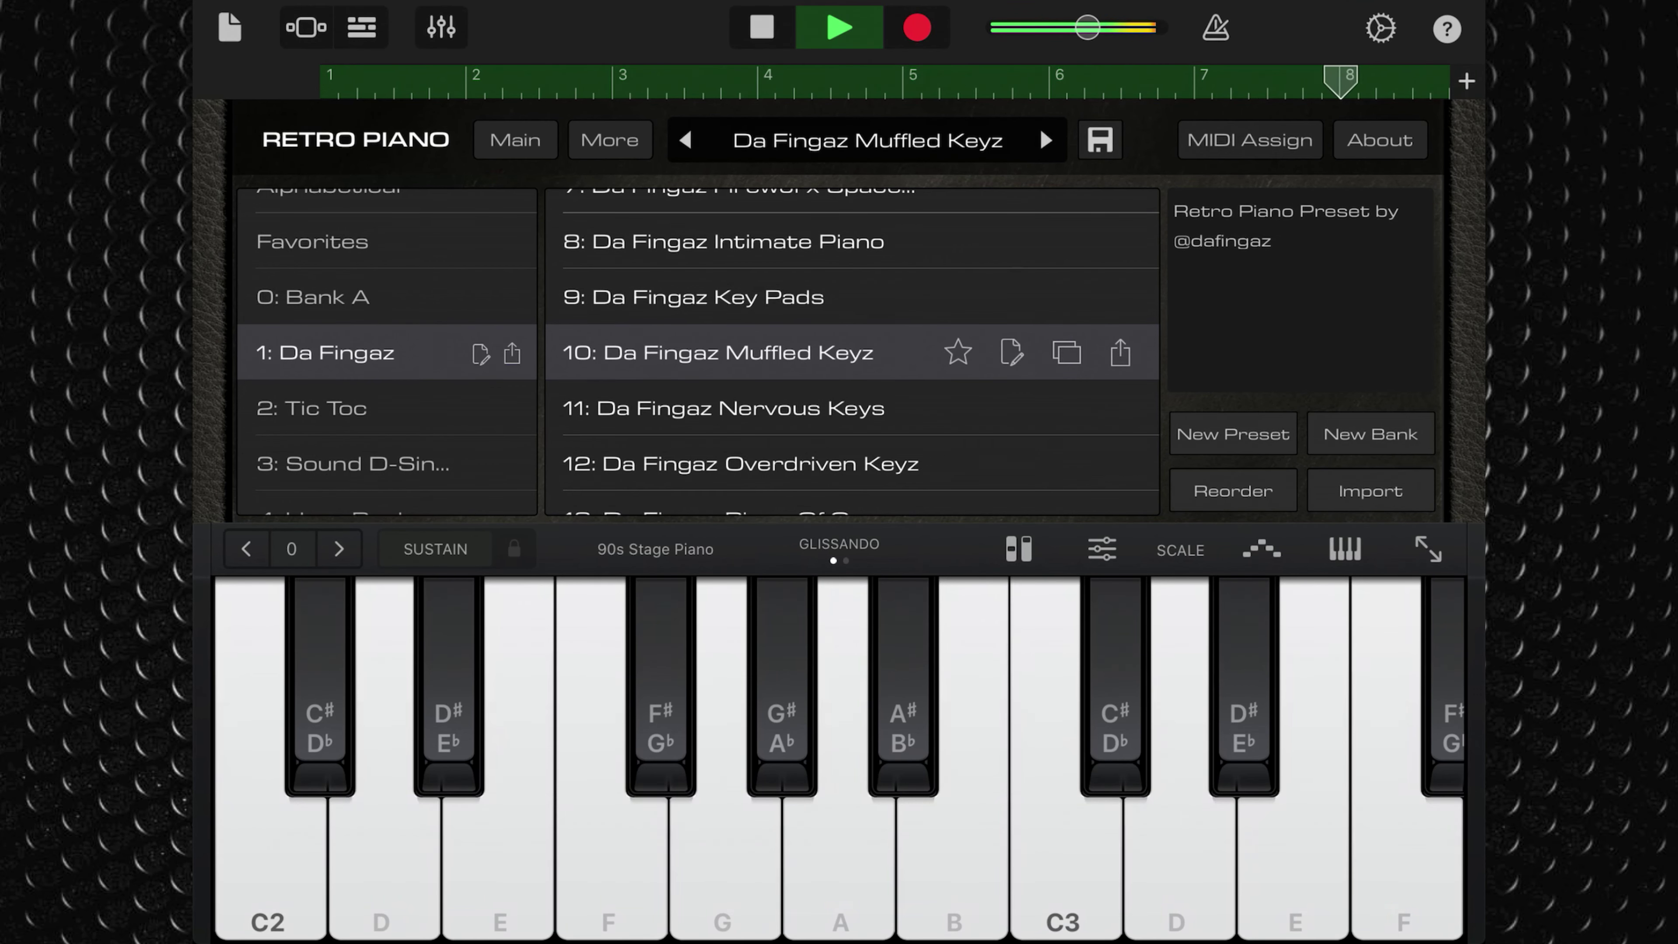
left_click(740, 462)
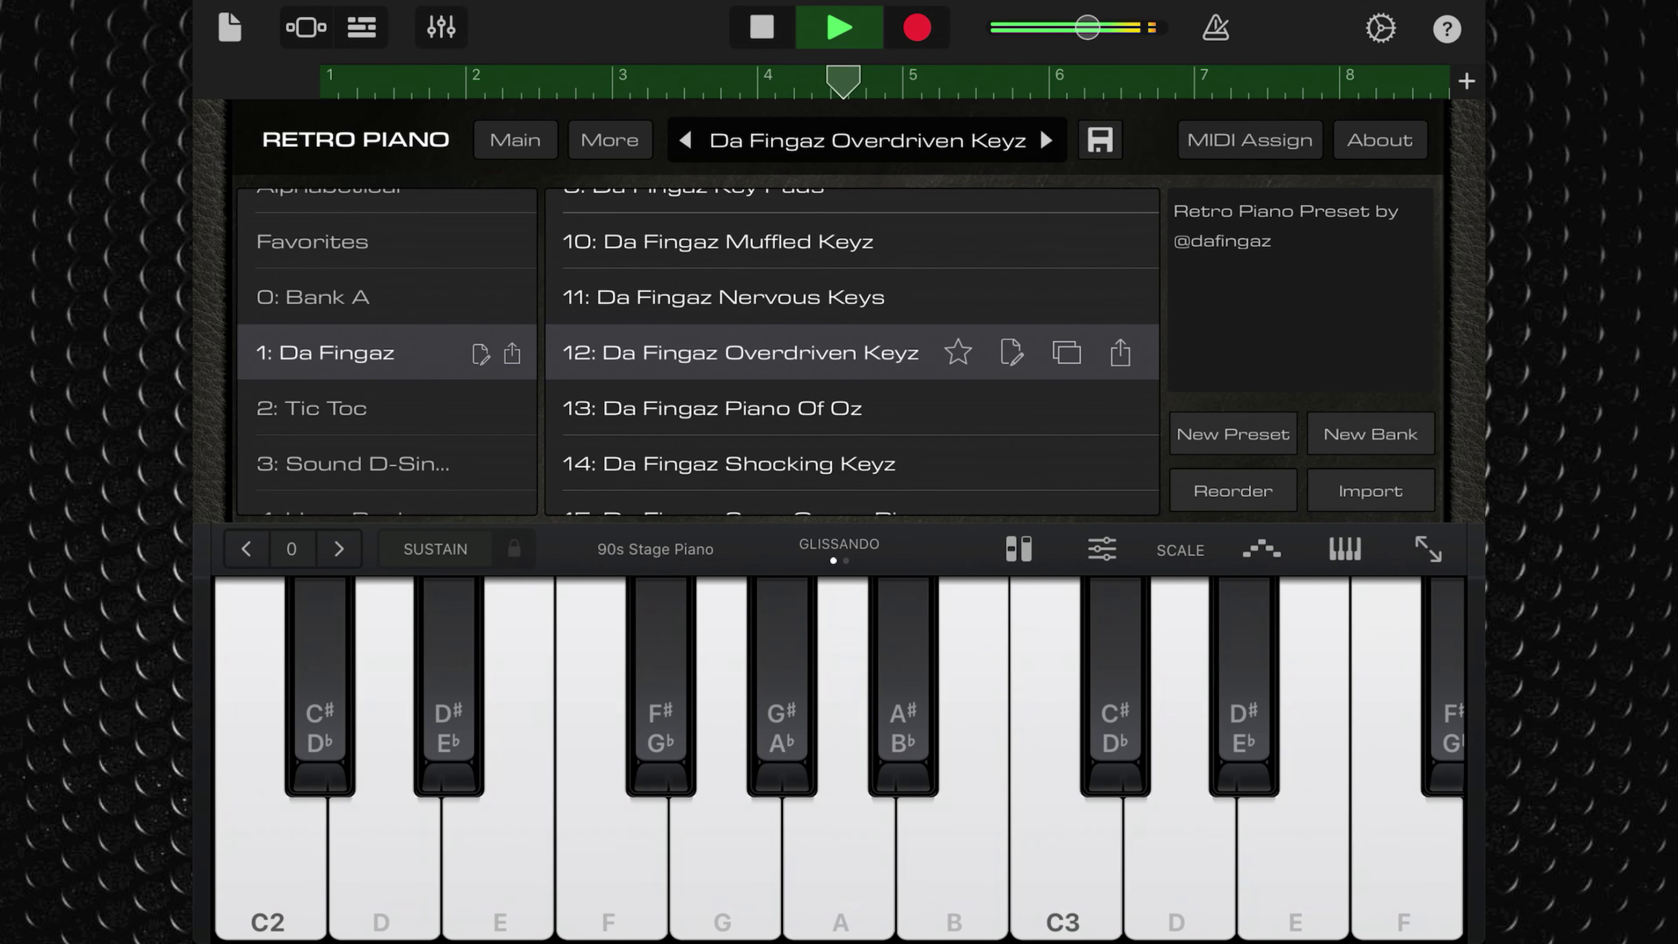
Step: Audition Shocking Keyz, Soap Opera Piano and Stranger Keyz, then list bank 3's SDM presets
left_click(728, 463)
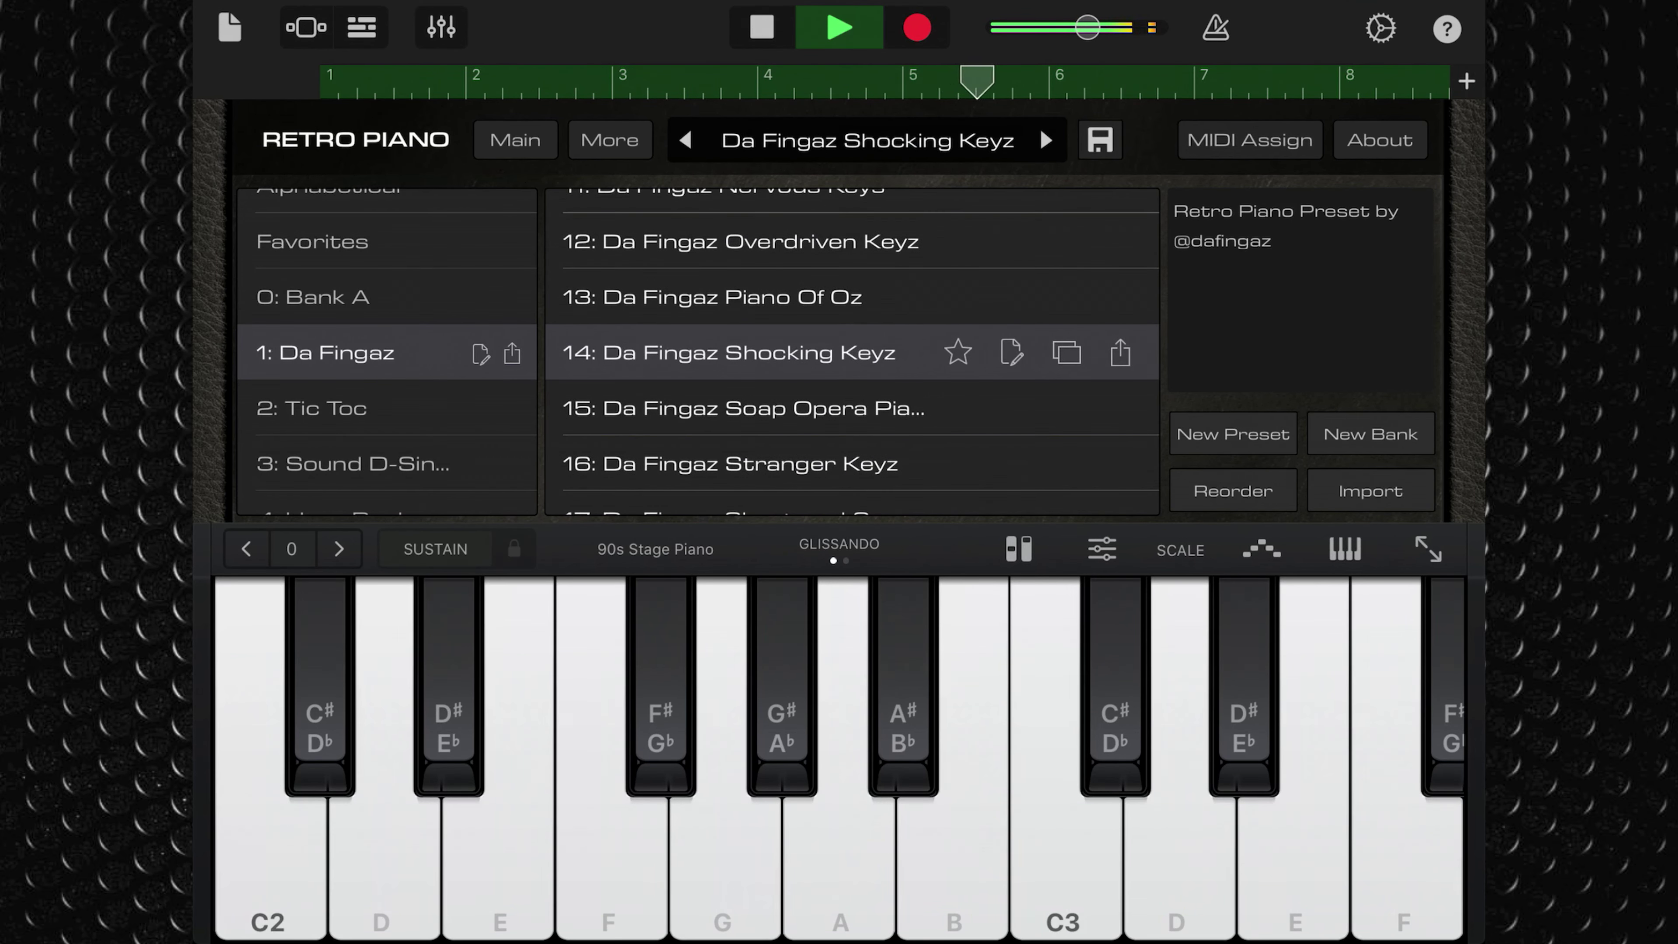
left_click(743, 408)
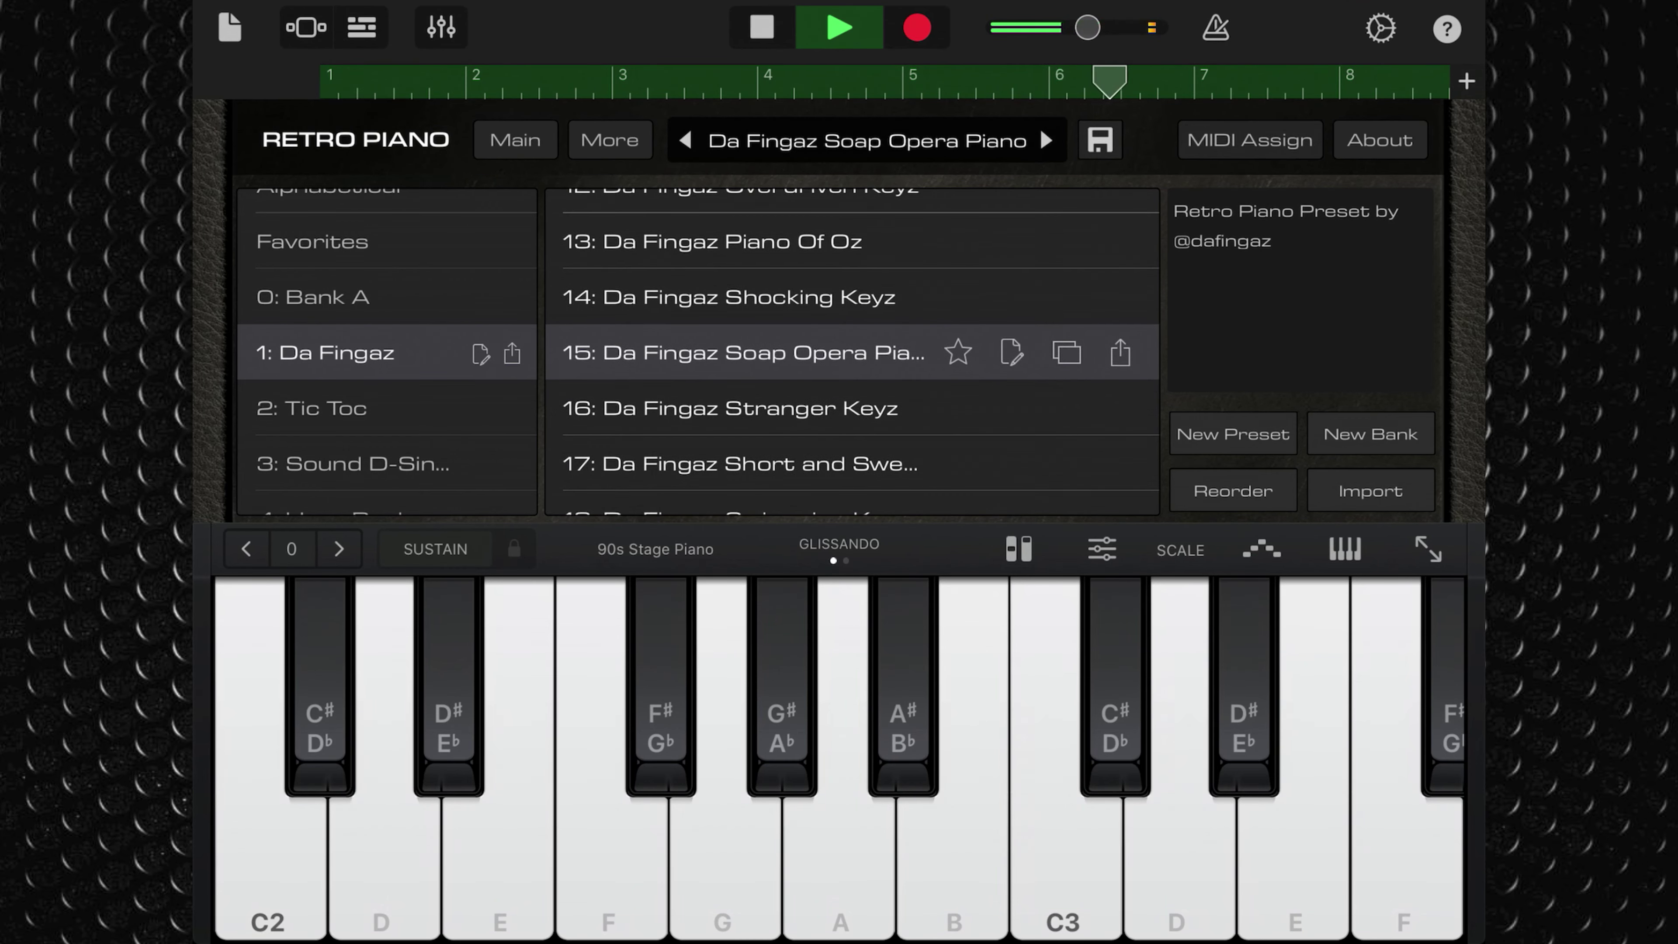
left_click(729, 407)
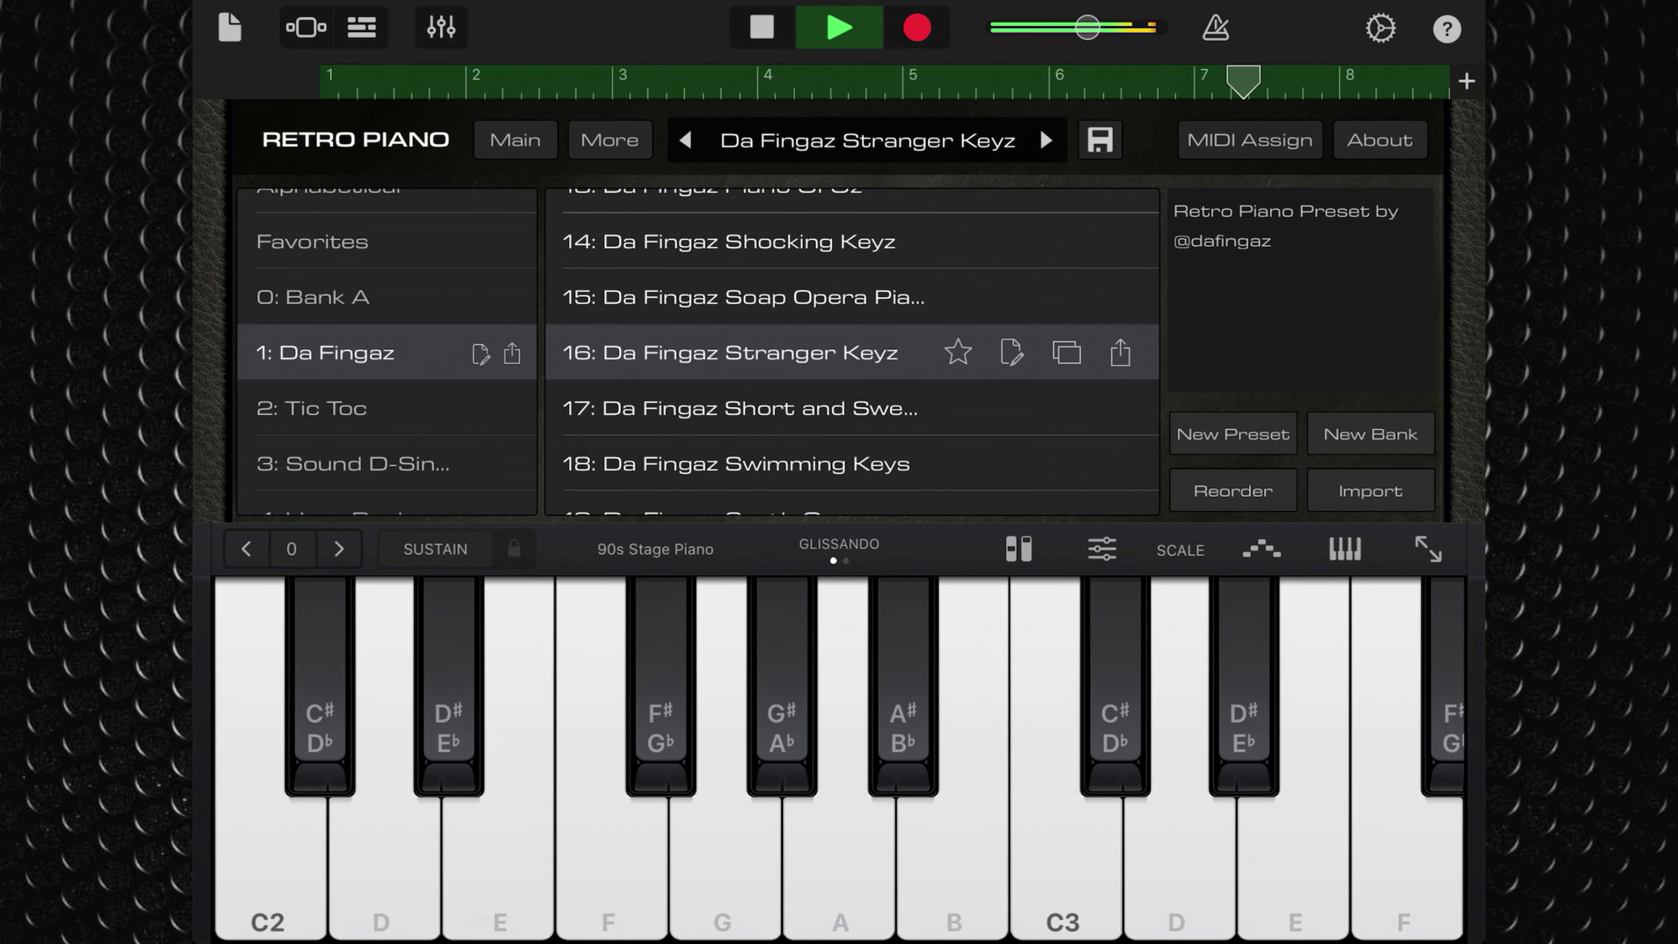
left_click(353, 463)
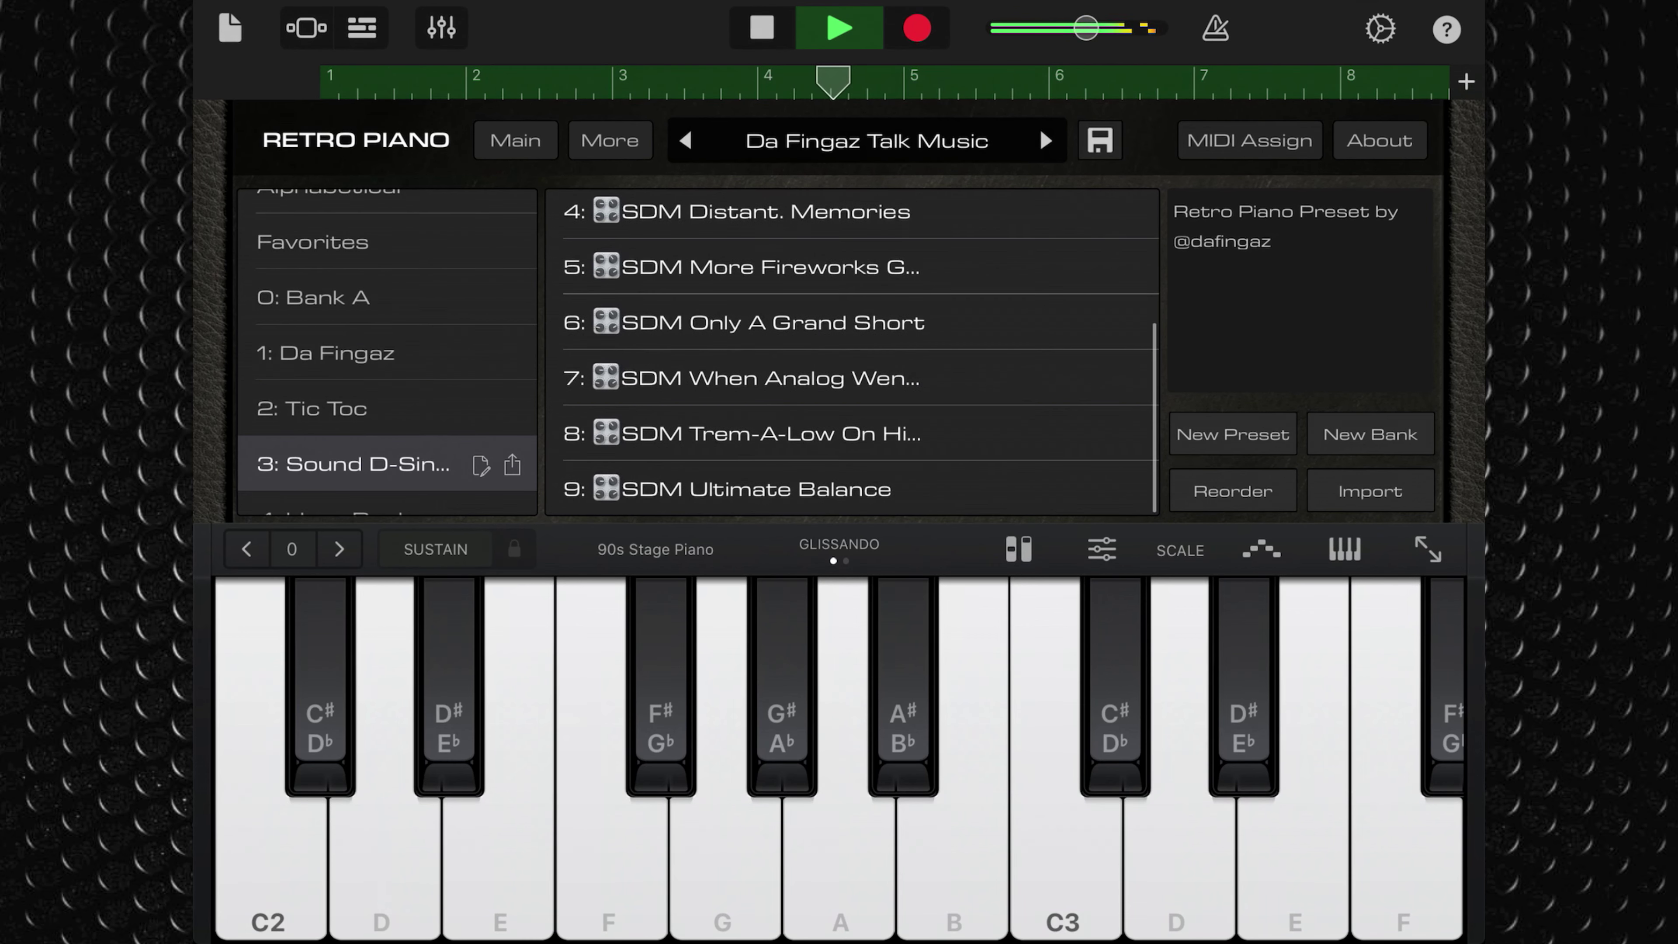
Step: Load the '9: SDM Ultimate Balance' preset from the Sound D-Sine bank
left_click(757, 489)
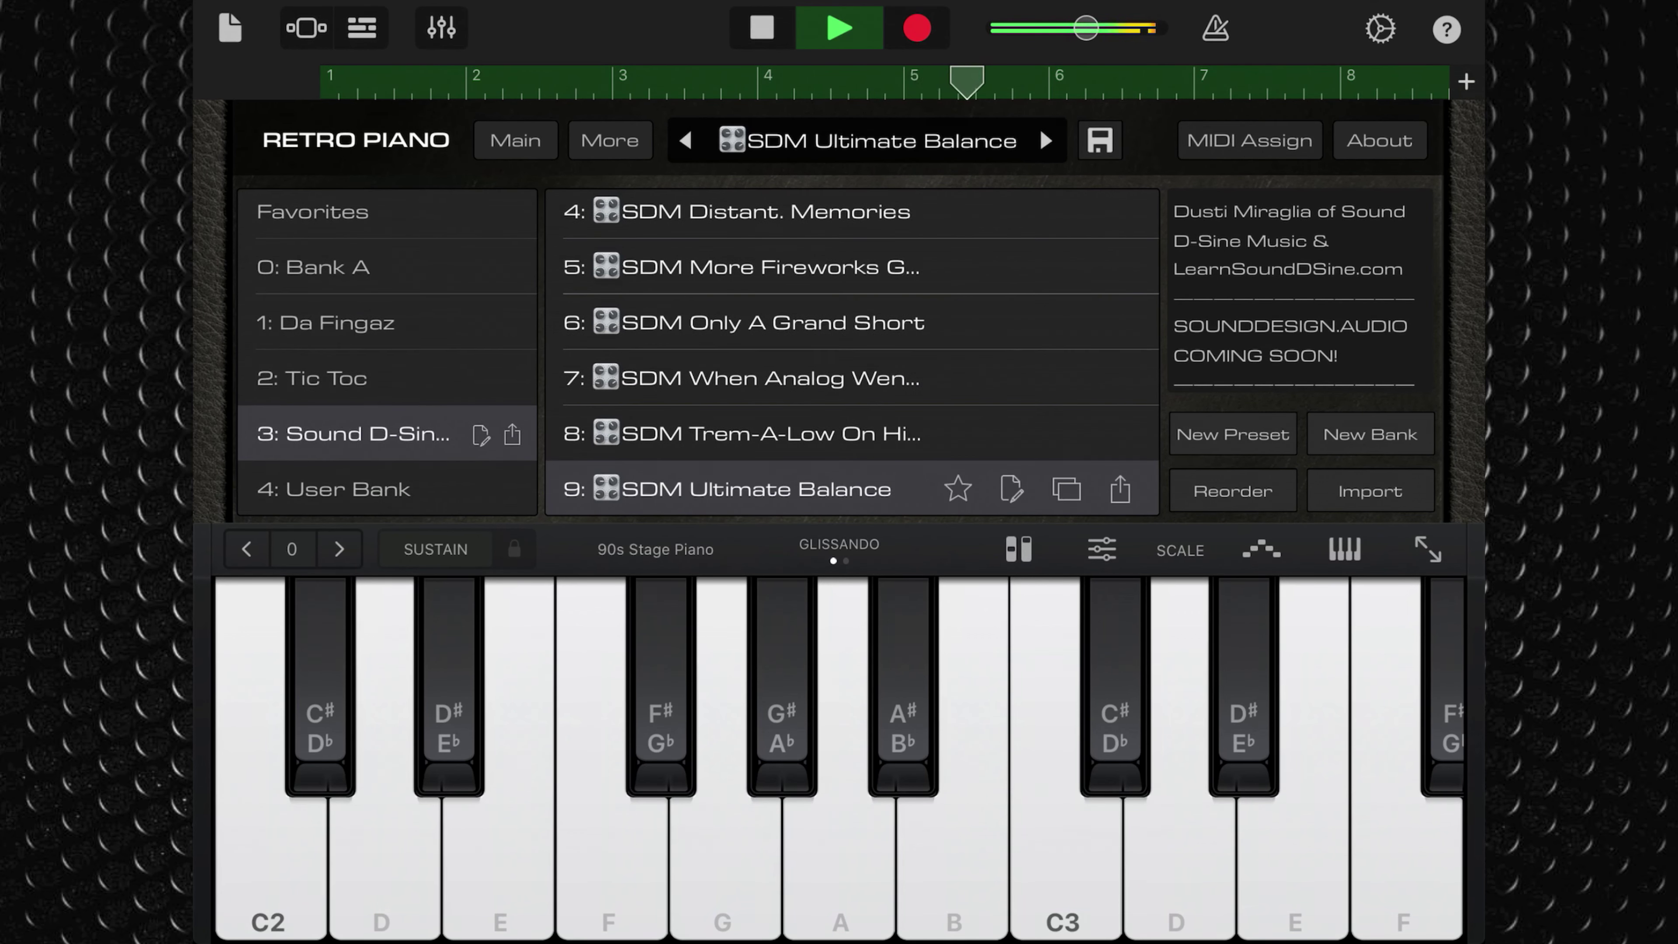